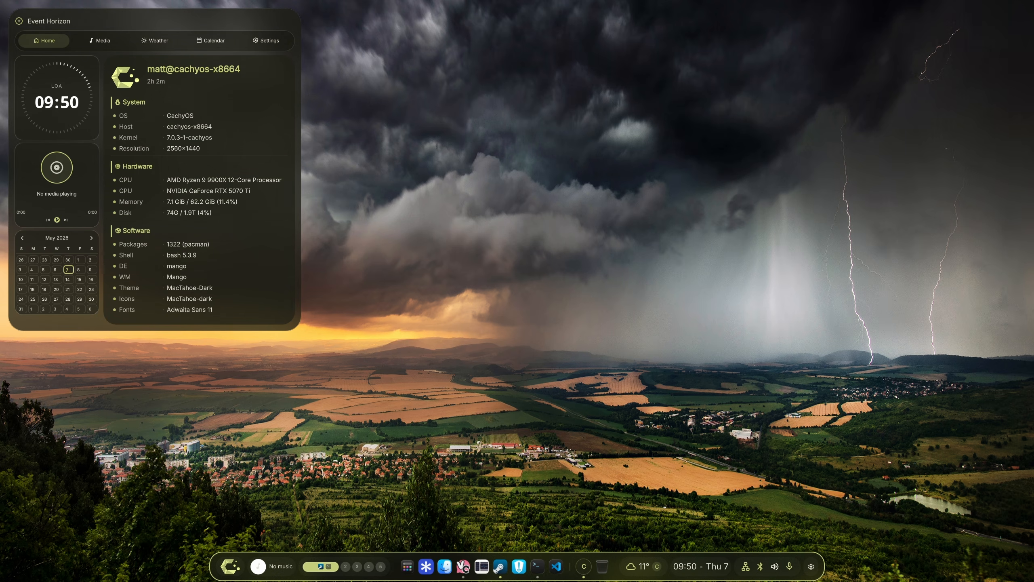
# Open the Linux-Affinity-Installer README, expand Python GUI Dependencies and copy the Arch/CachyOS pacman command for python-pyqt6.
pyautogui.press('super+alt+Right')
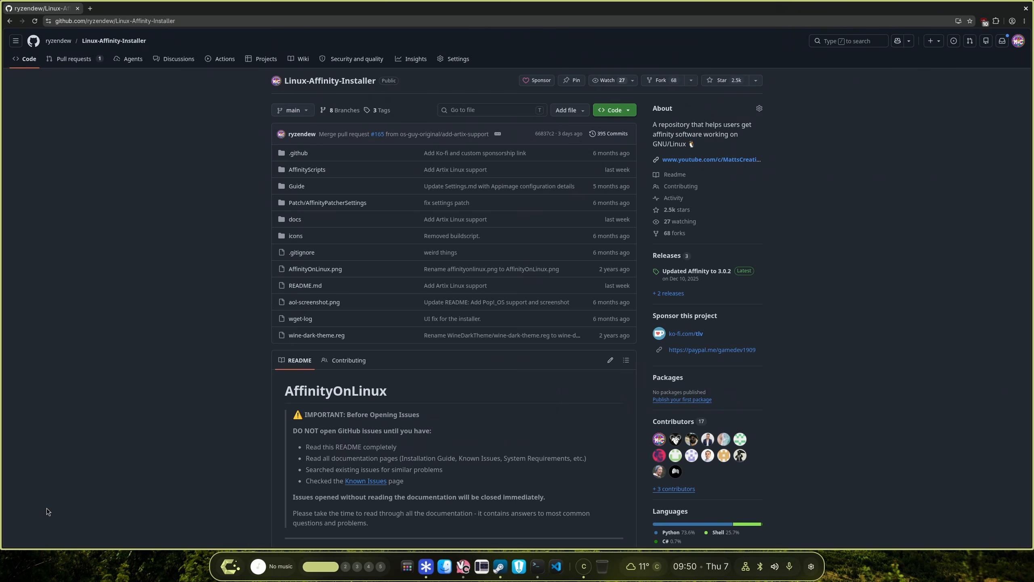
pyautogui.scroll(-6, 428, 424)
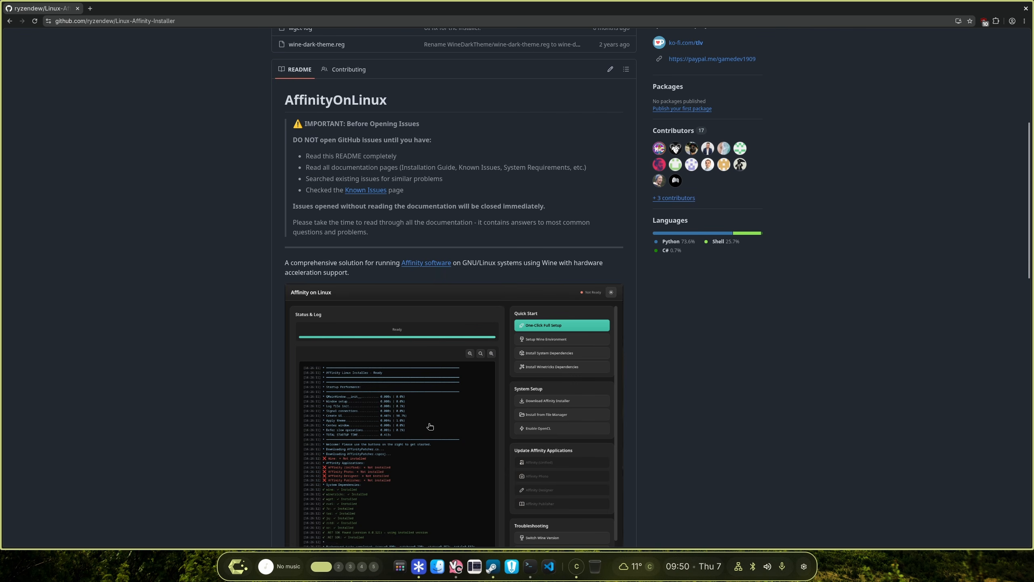
pyautogui.scroll(-8, 441, 409)
pyautogui.scroll(-4, 441, 409)
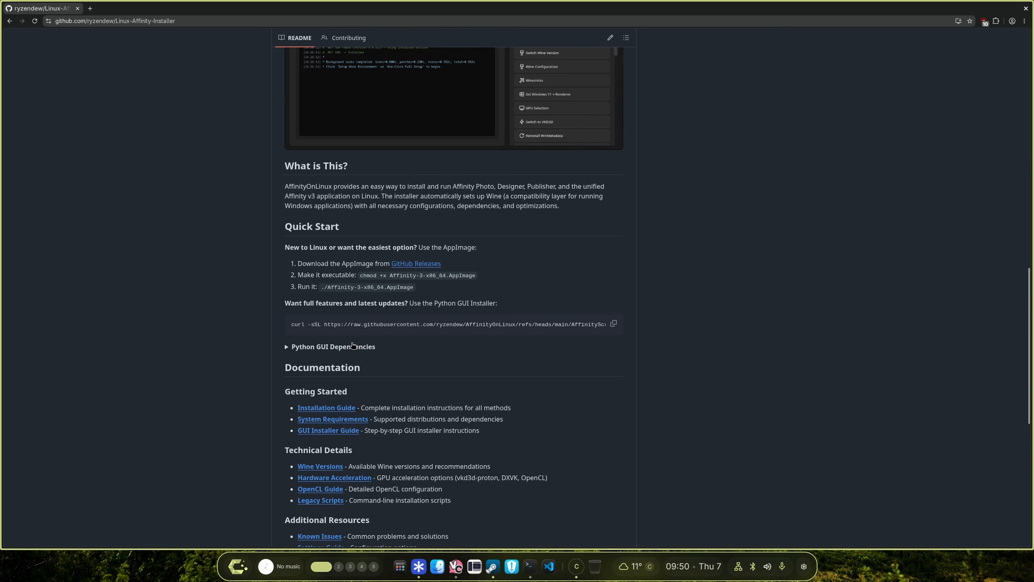
pyautogui.click(613, 324)
pyautogui.click(319, 351)
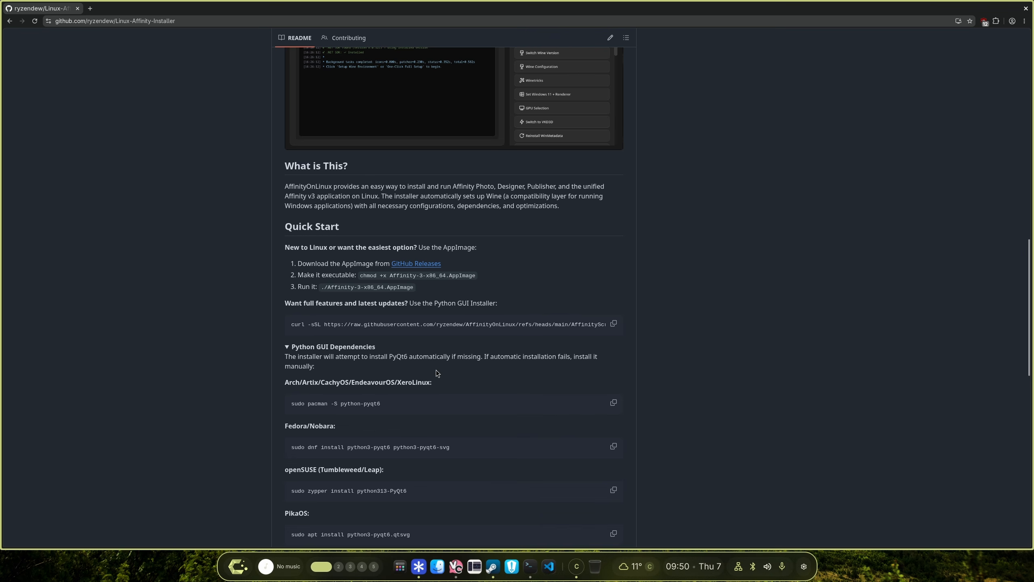
pyautogui.click(614, 403)
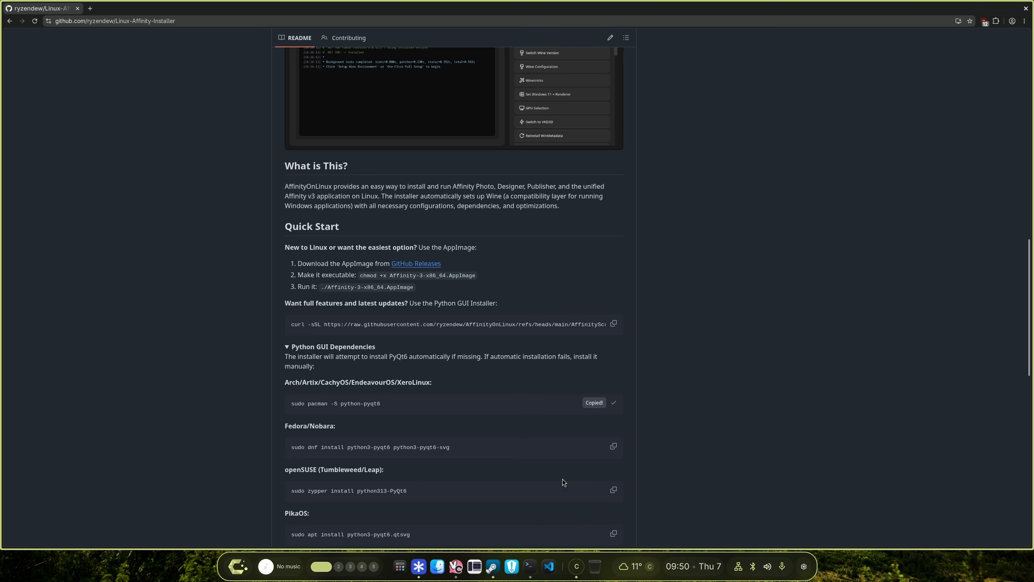
# Run sudo pacman -S python-pyqt6 in a new terminal window, entering the sudo password and confirming with y, then close the terminal.
pyautogui.rightClick(538, 563)
pyautogui.click(510, 443)
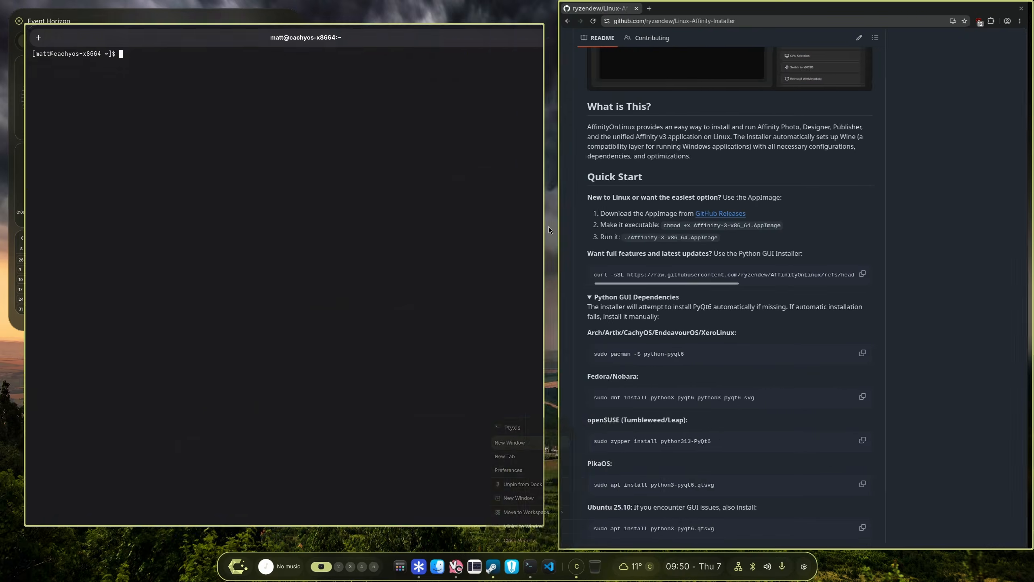
pyautogui.rightClick(260, 204)
pyautogui.click(288, 231)
pyautogui.press('Return')
pyautogui.press('Return')
pyautogui.write('y')
pyautogui.press('Return')
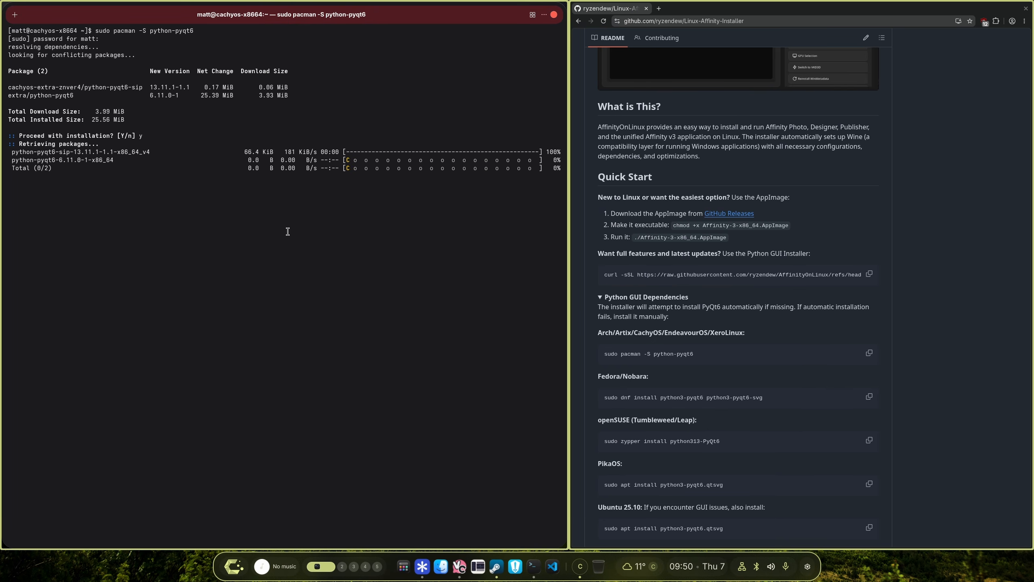
pyautogui.click(554, 15)
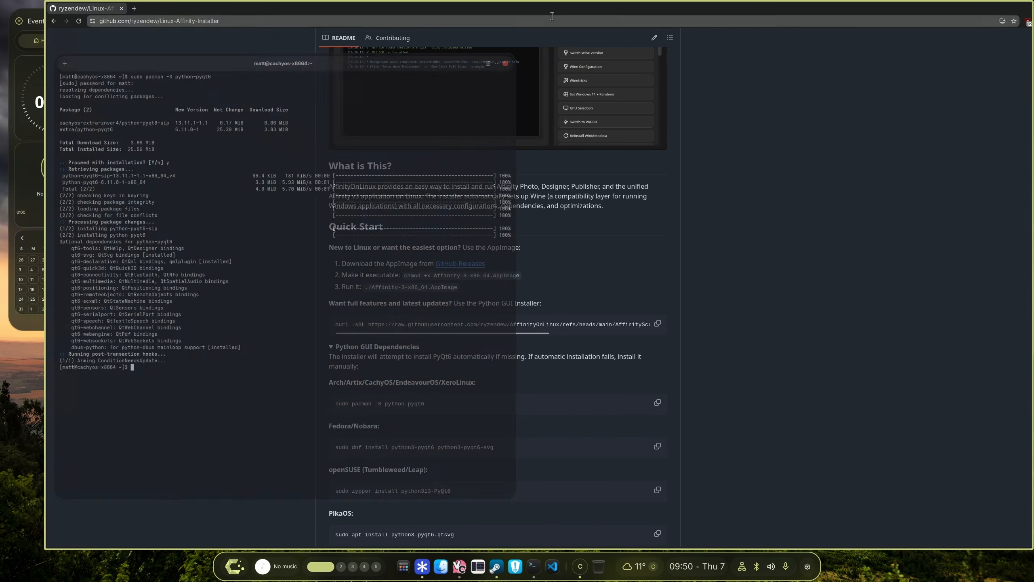
# Copy the curl Python GUI installer command and run it in a new terminal to launch the Affinity on Linux installer.
pyautogui.click(614, 324)
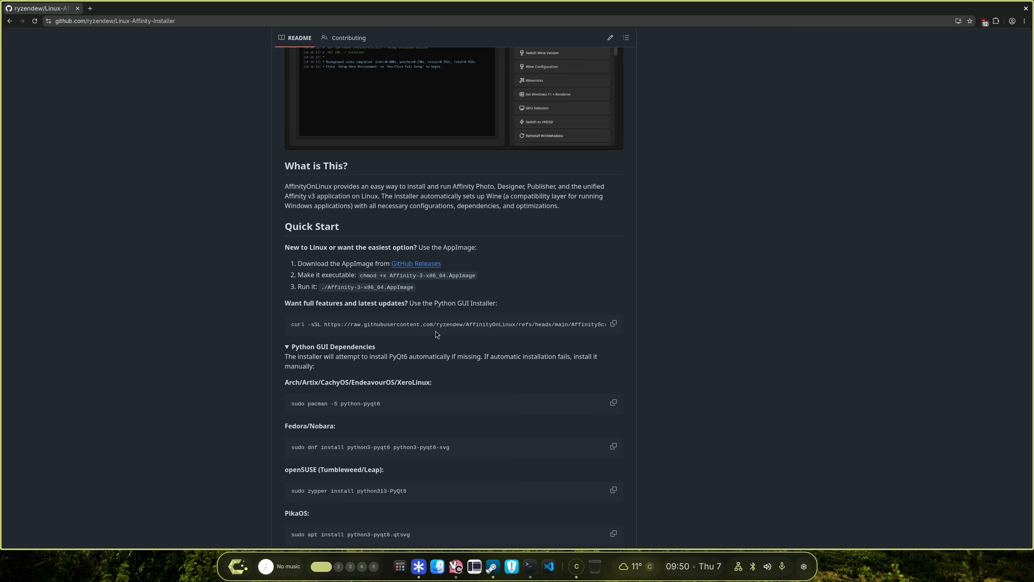
pyautogui.rightClick(529, 565)
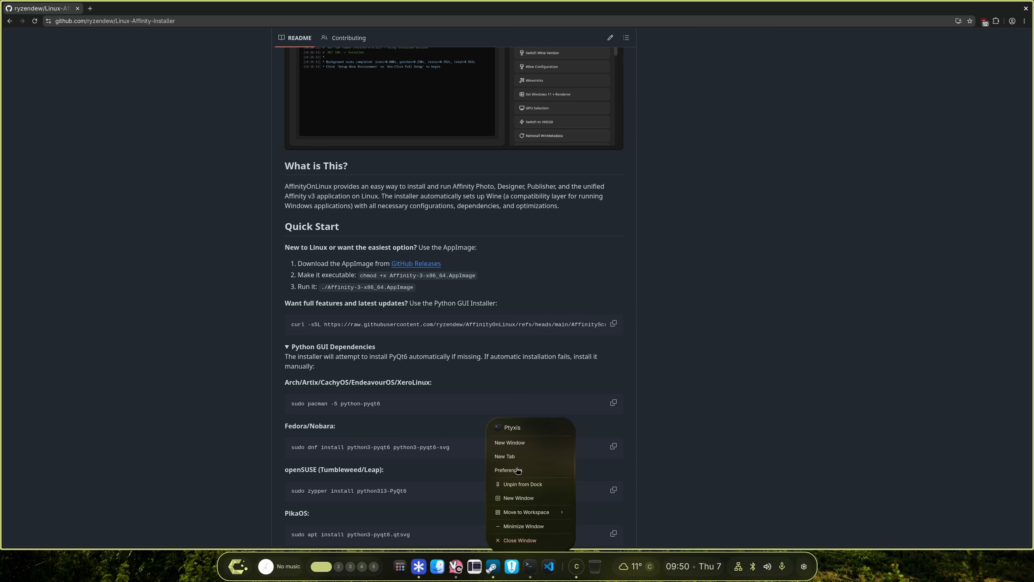
pyautogui.click(510, 444)
pyautogui.rightClick(198, 138)
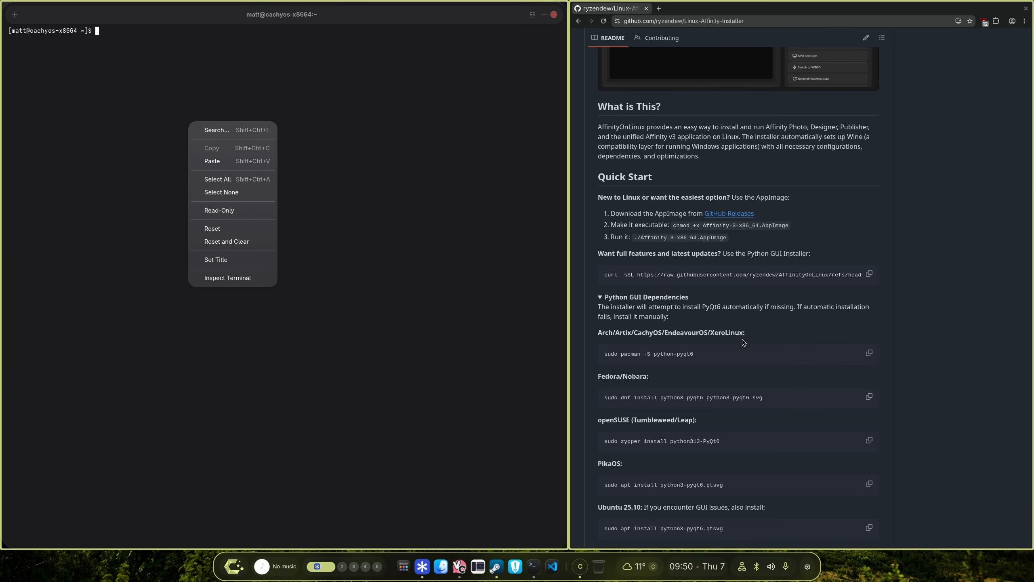
pyautogui.click(627, 297)
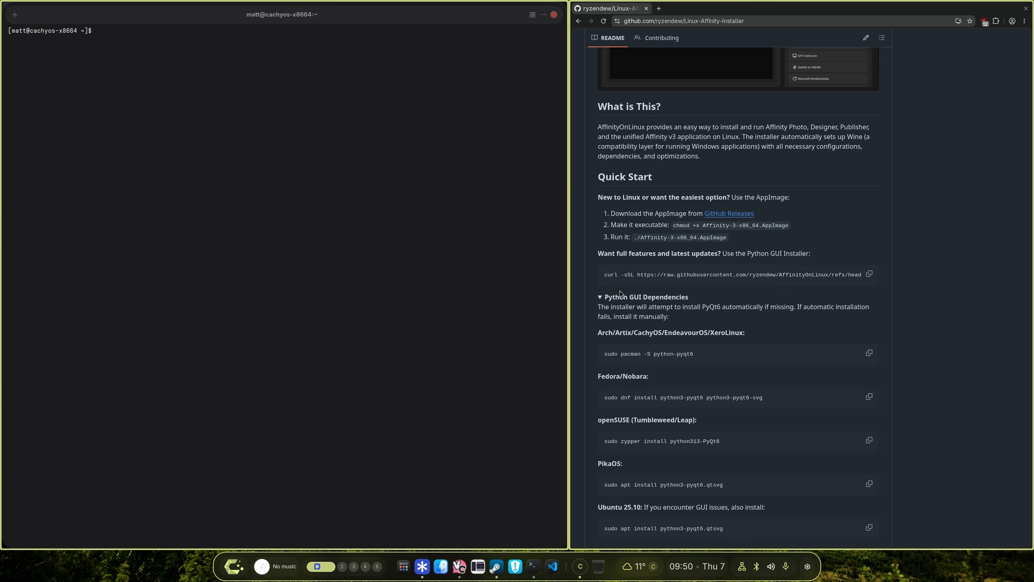
pyautogui.click(871, 274)
pyautogui.rightClick(141, 152)
pyautogui.click(178, 197)
pyautogui.press('Return')
pyautogui.moveTo(727, 193); pyautogui.dragTo(729, 581)
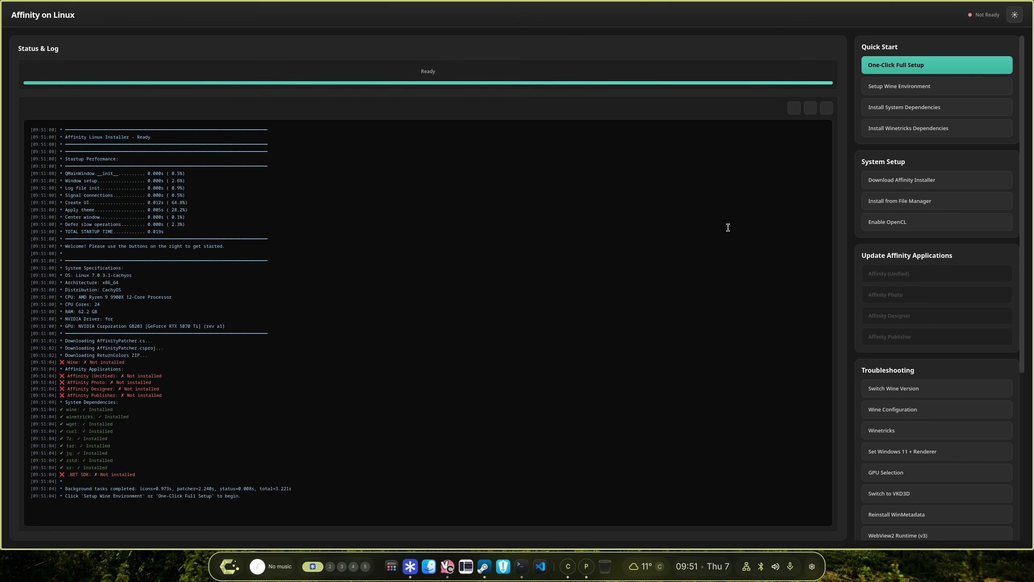
# Start the One-Click Full Setup and accept enabling OpenCL support.
pyautogui.click(904, 68)
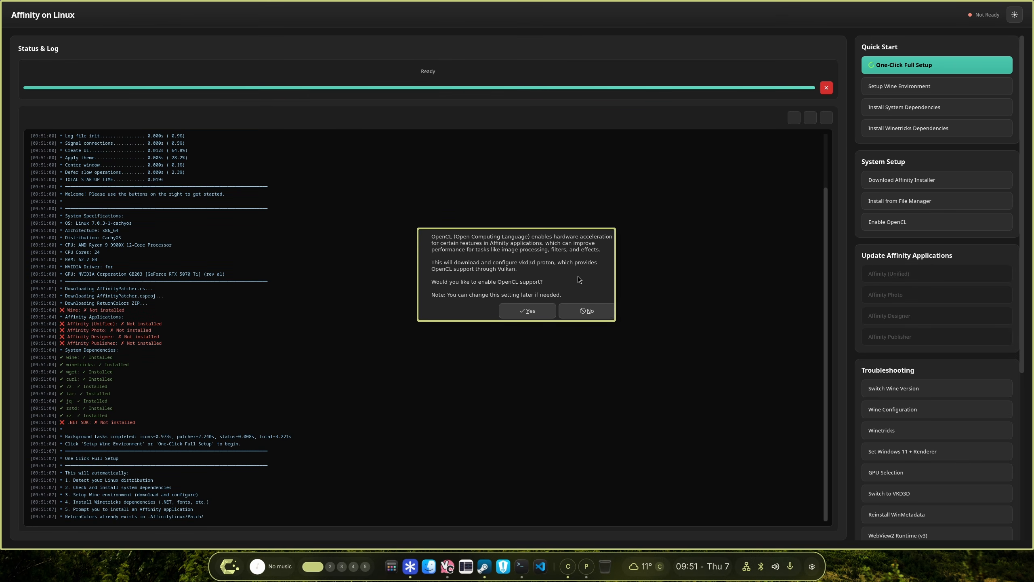
pyautogui.click(545, 313)
# Enter the administrator password in the authentication dialog and continue.
pyautogui.write('*')
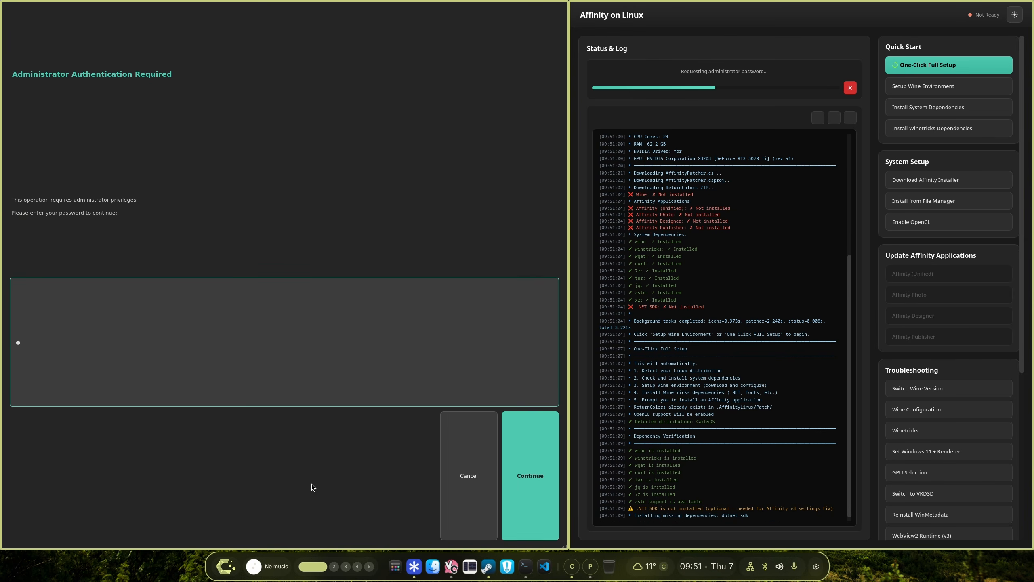
pyautogui.press('super+v')
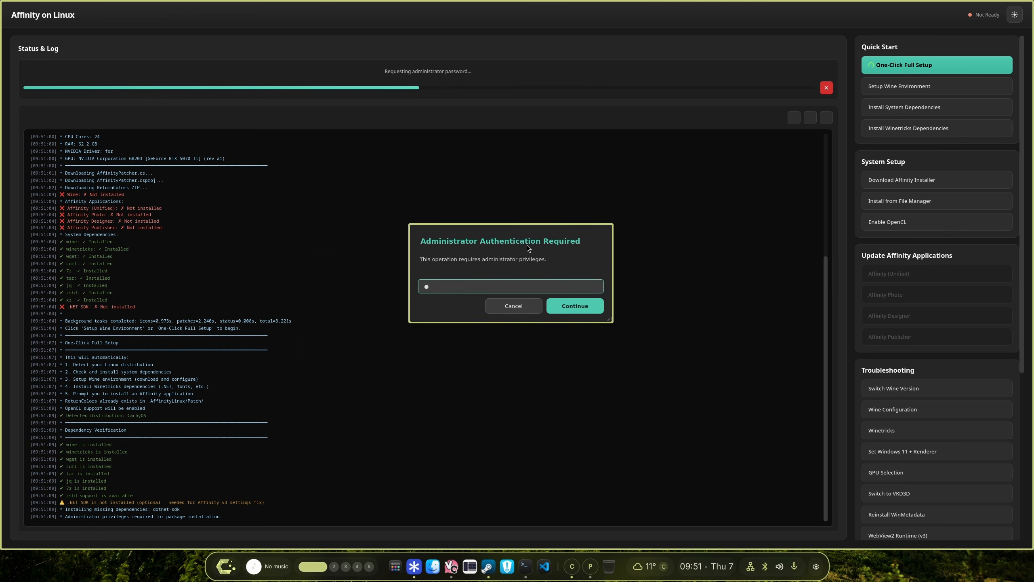
pyautogui.click(573, 324)
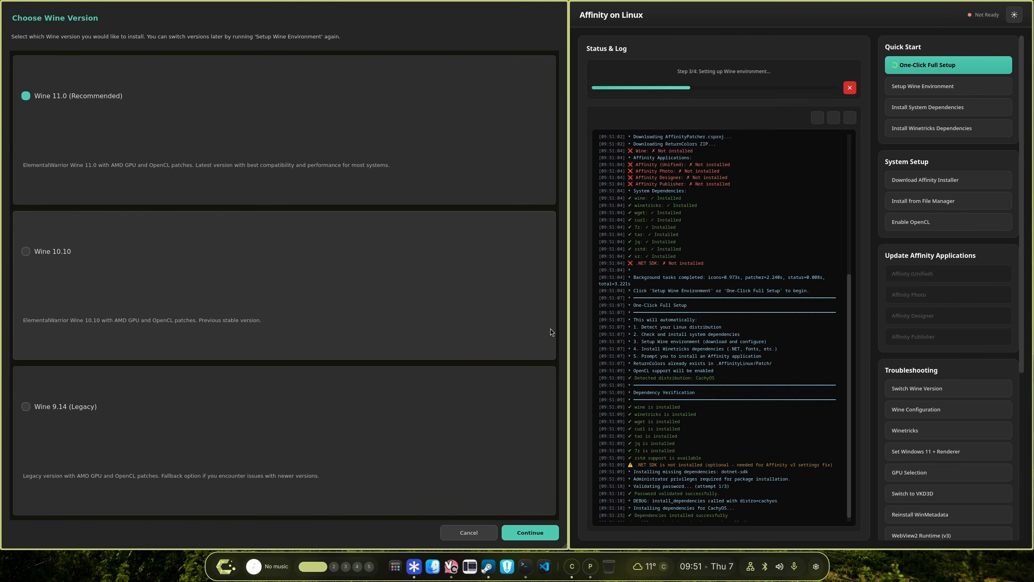
# Choose Wine 11.0 (Recommended) as the Wine version and continue.
pyautogui.press('super+v')
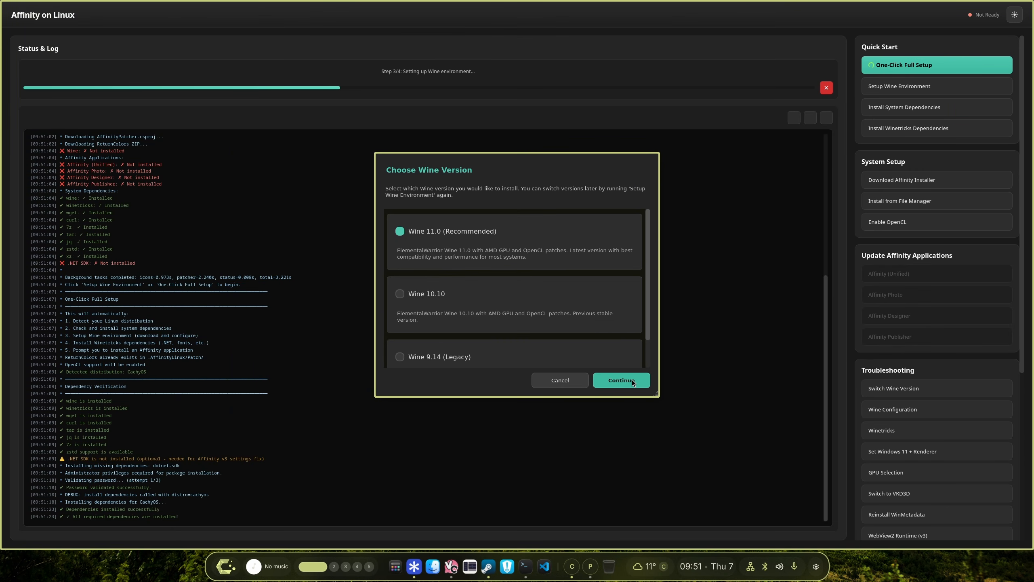
pyautogui.click(632, 380)
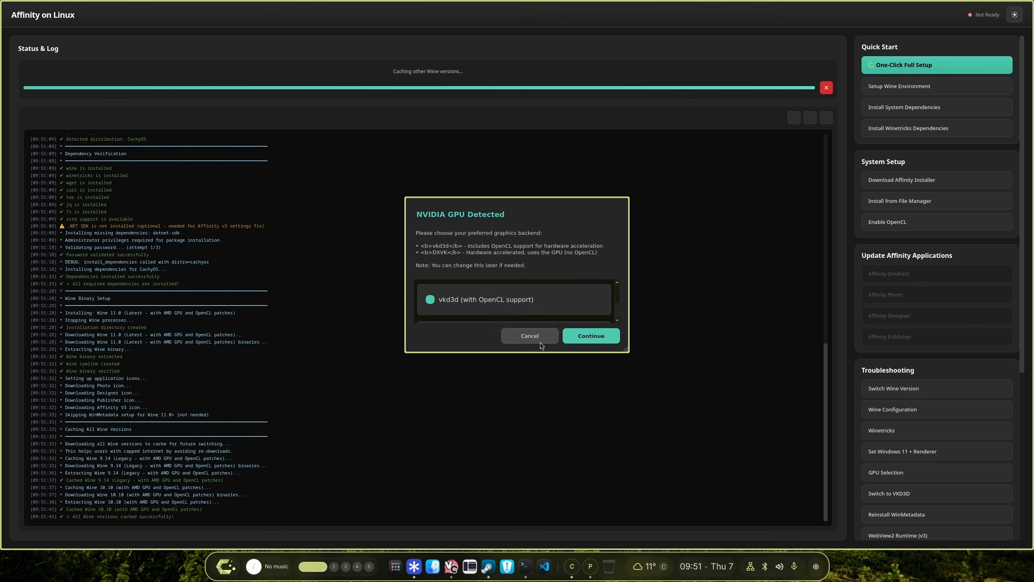
# Select vkd3d (with OpenCL support) as the NVIDIA graphics backend and continue.
pyautogui.moveTo(625, 349)
pyautogui.mouseDown()
pyautogui.moveTo(645, 429)
pyautogui.moveTo(615, 347)
pyautogui.moveTo(629, 353)
pyautogui.mouseUp()
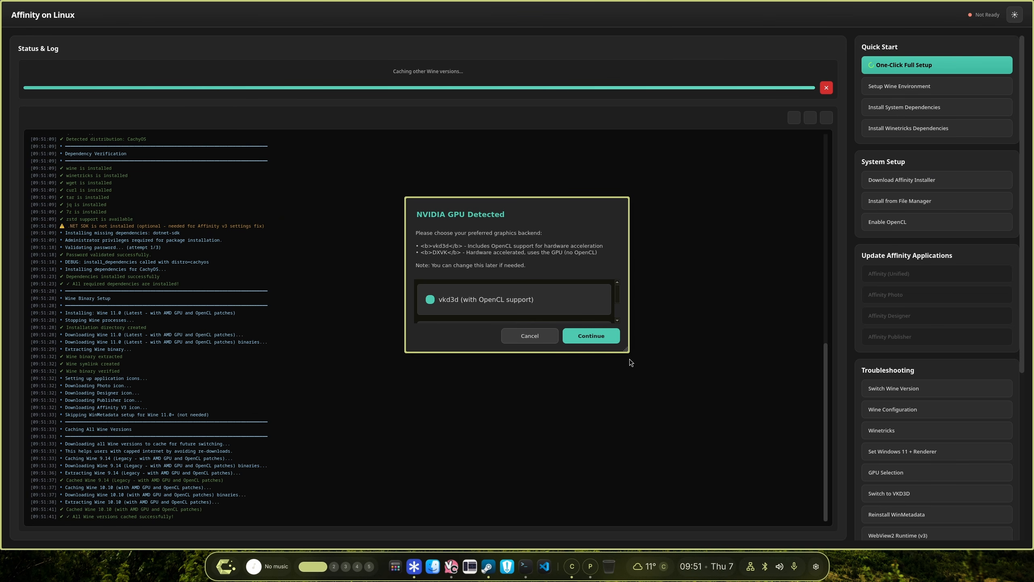
pyautogui.scroll(-2, 521, 299)
pyautogui.scroll(2, 521, 300)
pyautogui.click(583, 337)
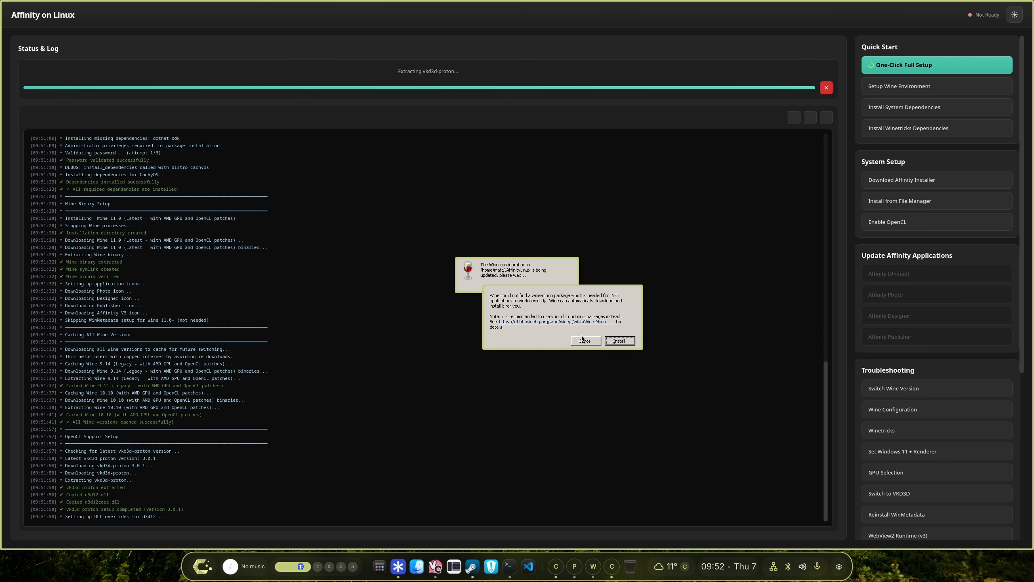
# Accept installing the wine-mono package when Wine asks for it.
pyautogui.click(616, 341)
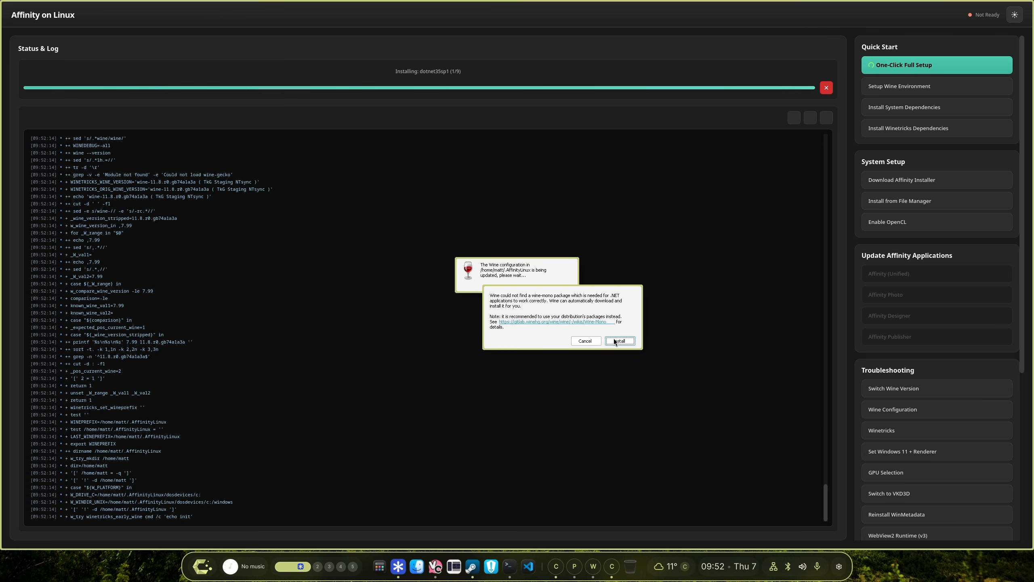
pyautogui.click(615, 340)
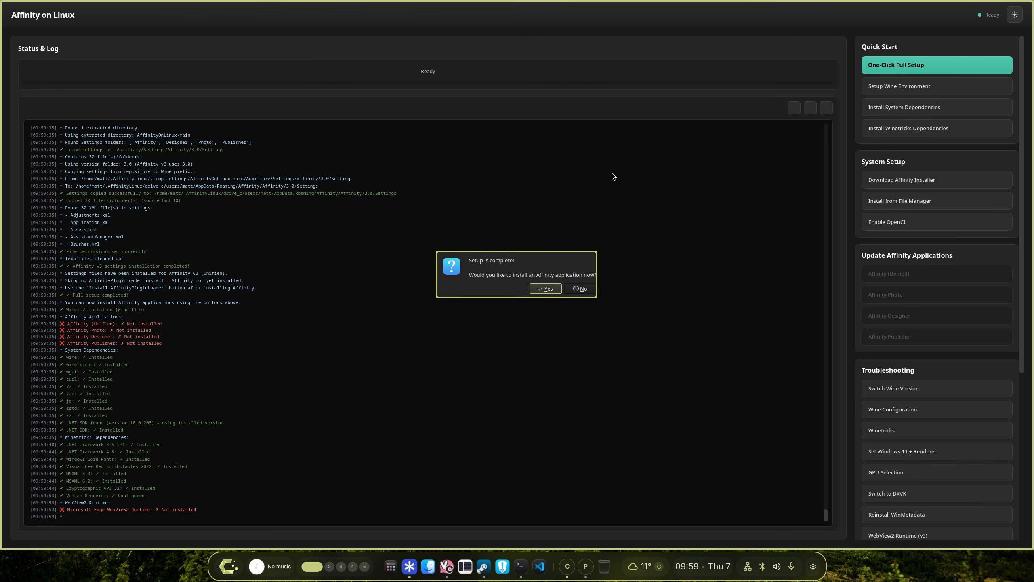
# Agree to install an Affinity application now and pick Affinity (Unified).
pyautogui.click(540, 289)
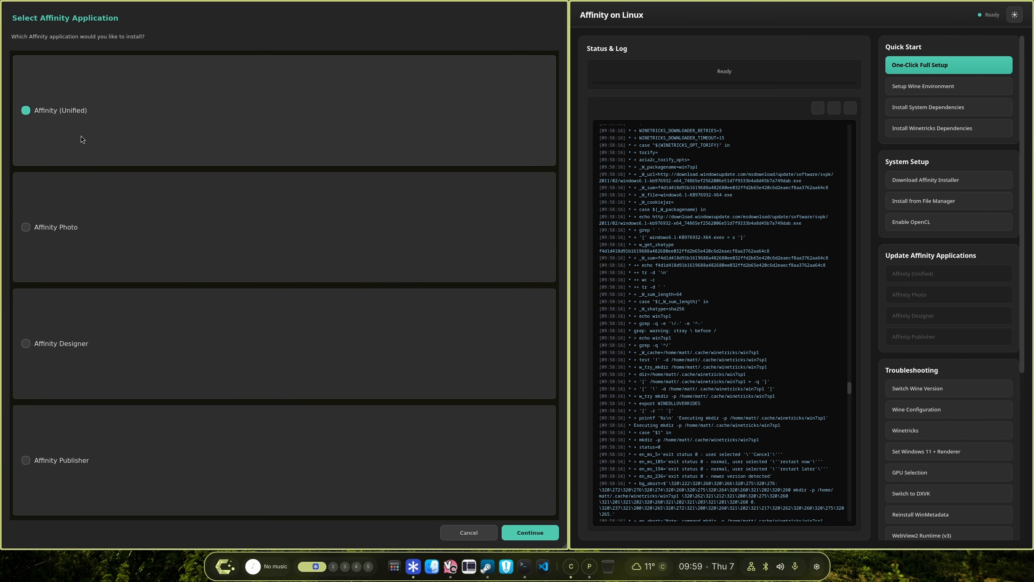
pyautogui.press('super+v')
pyautogui.scroll(-1, 489, 281)
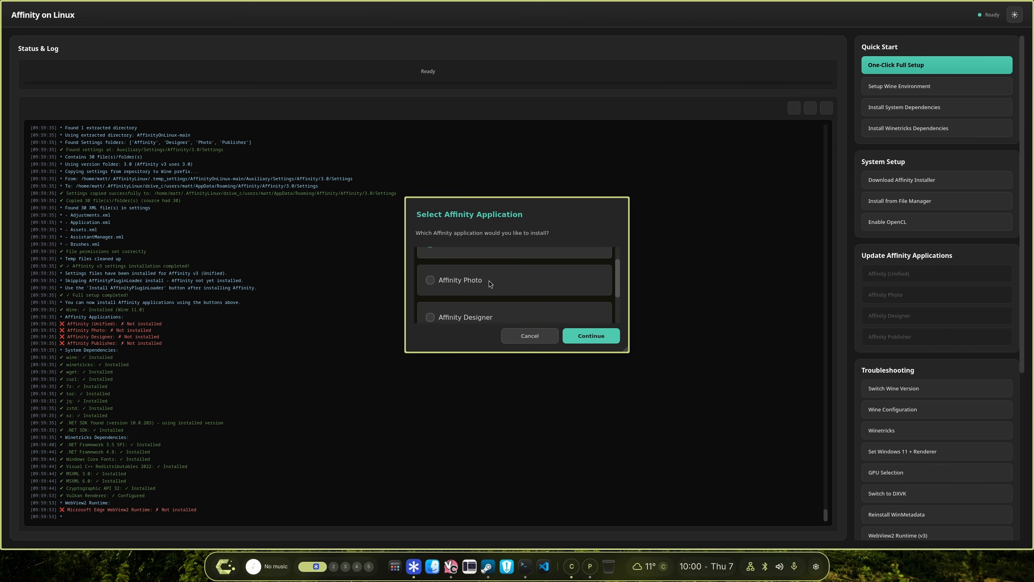
pyautogui.scroll(-2, 487, 285)
pyautogui.scroll(3, 517, 298)
pyautogui.click(586, 338)
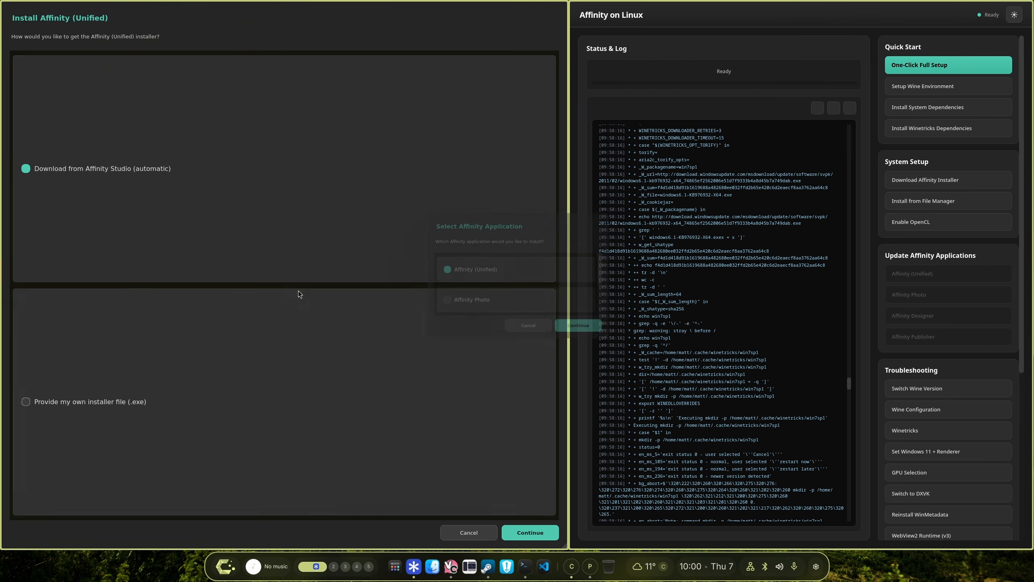
# Download the installer from Affinity Studio automatically, install Affinity to the default location with a desktop shortcut, and close the installer.
pyautogui.click(530, 533)
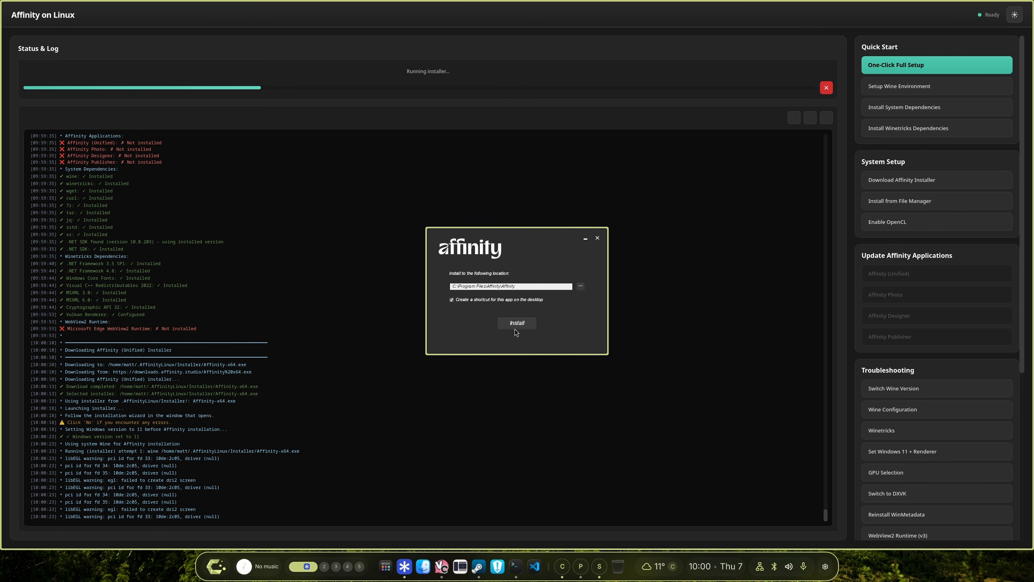
pyautogui.click(521, 326)
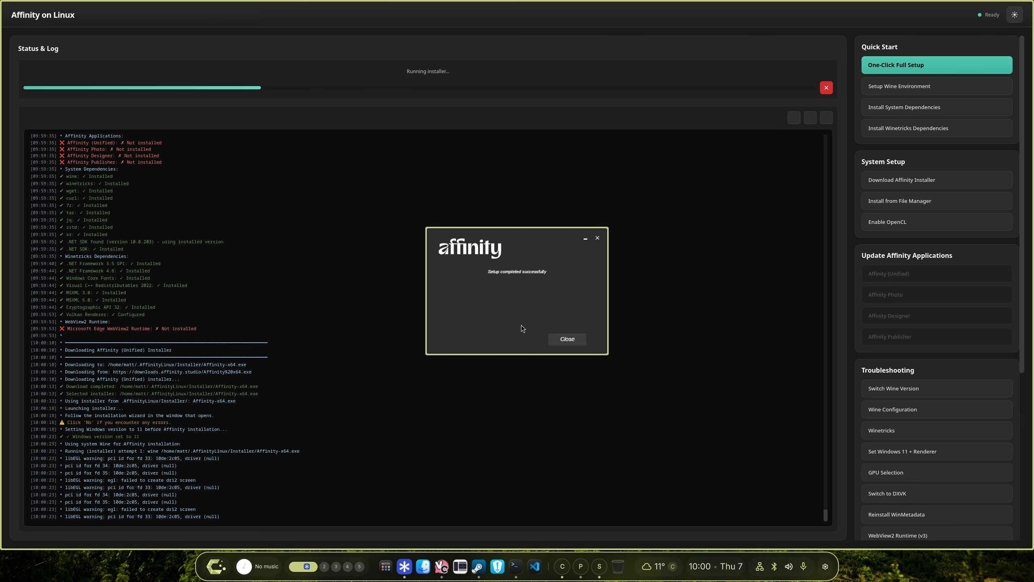
pyautogui.click(562, 341)
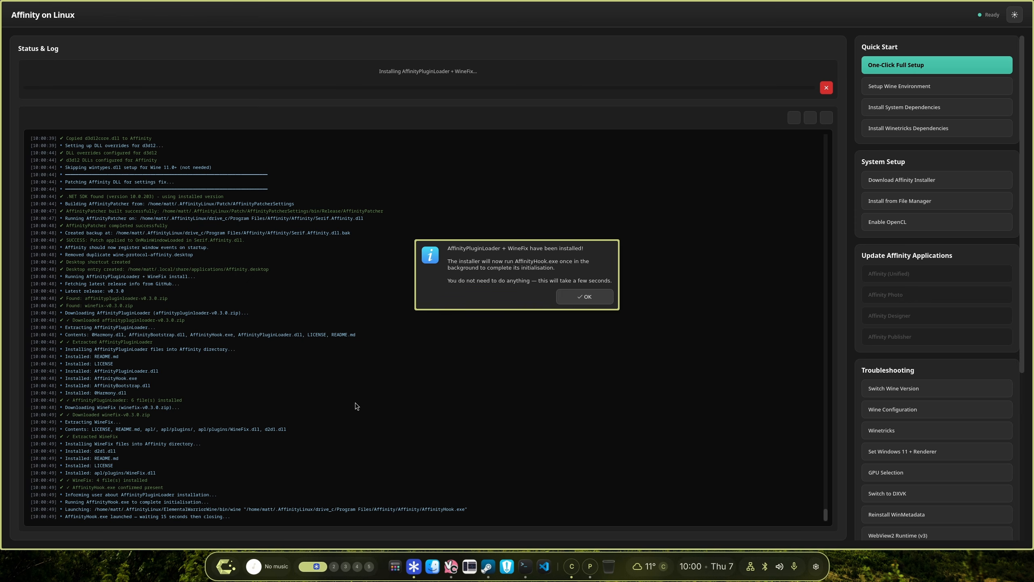
# Acknowledge the AffinityPluginLoader + WineFix notice and close the Affinity window that opened automatically.
pyautogui.click(585, 297)
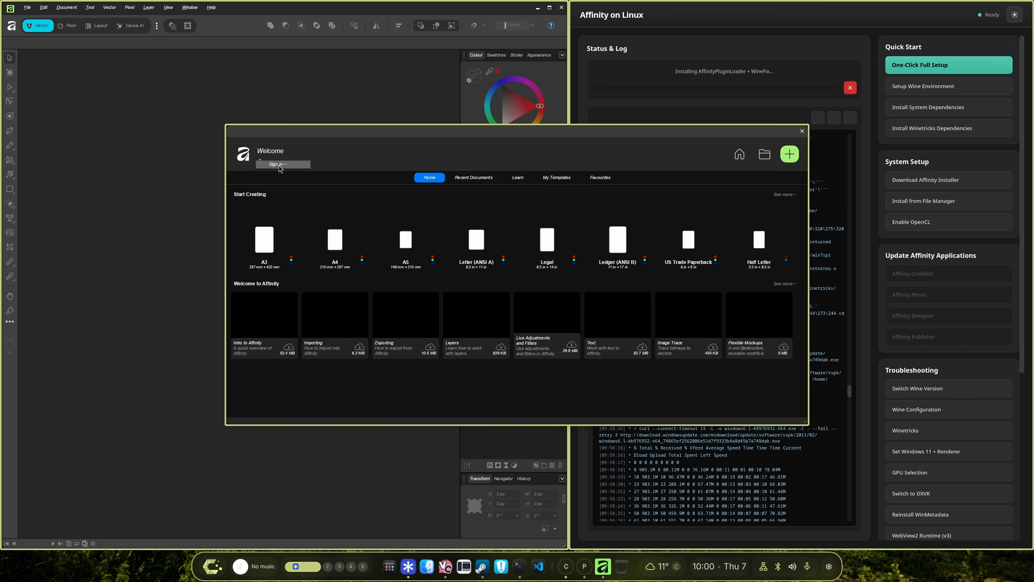
pyautogui.press('Escape')
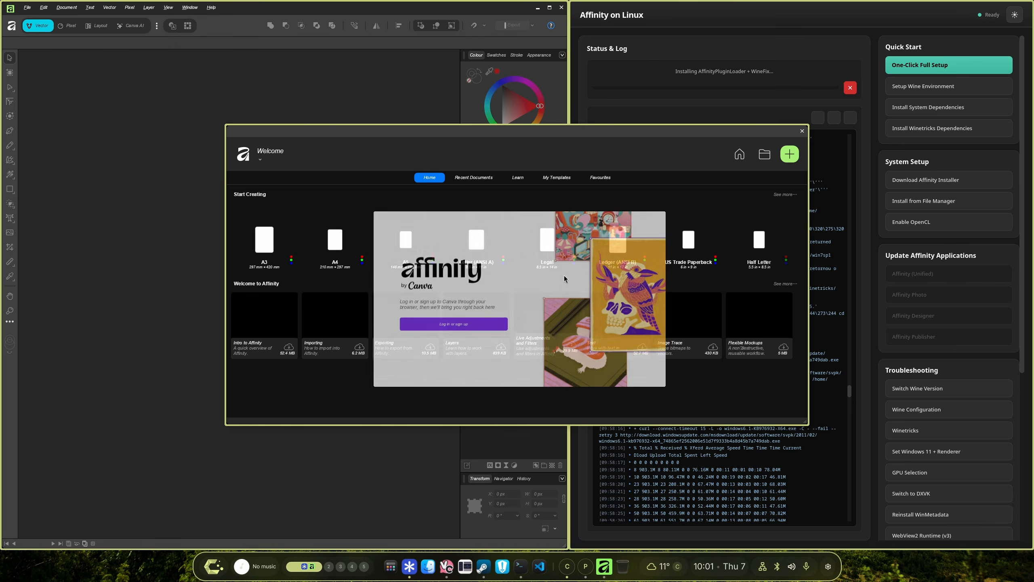
pyautogui.click(802, 132)
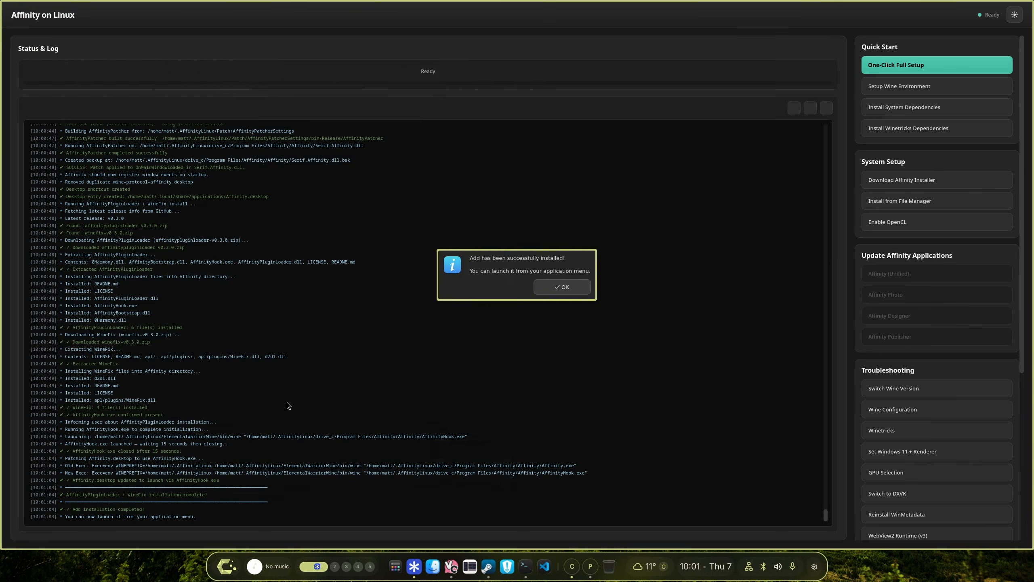
# Dismiss the installation-complete message, quit the installer, and launch Affinity Suite from the app launcher in a maximized window.
pyautogui.click(546, 290)
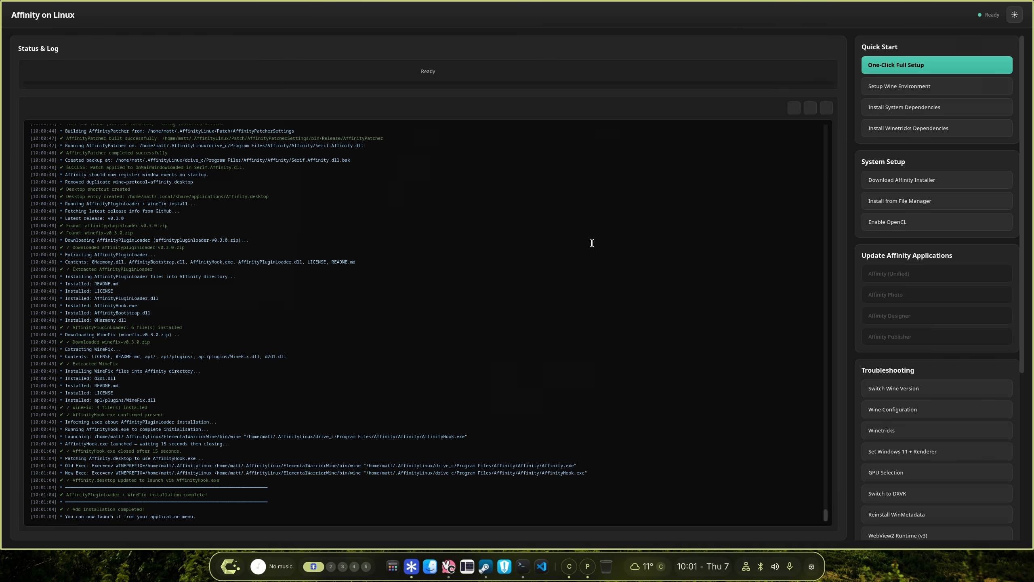
pyautogui.press('super+q')
pyautogui.press('super')
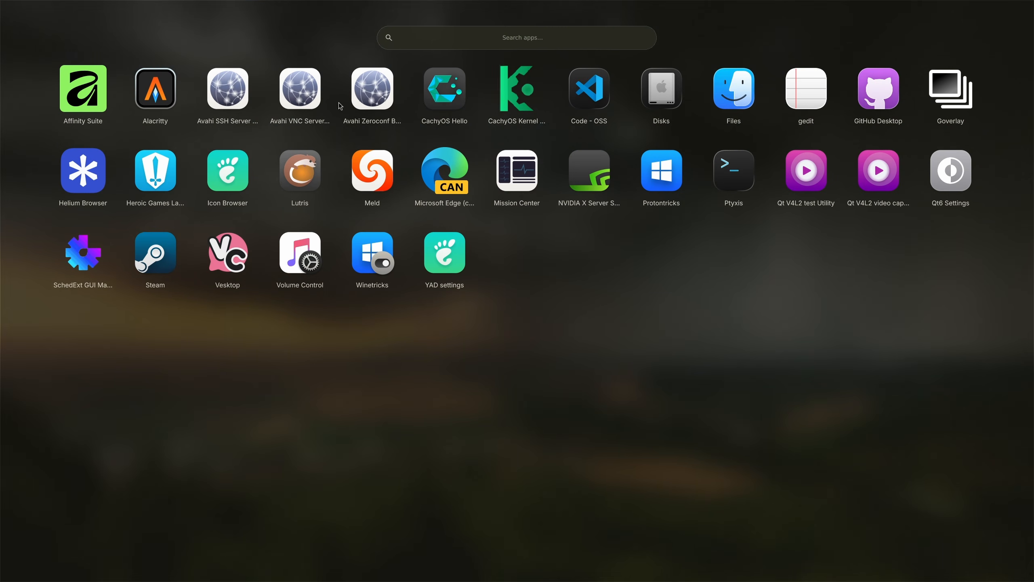
pyautogui.rightClick(97, 98)
pyautogui.click(134, 122)
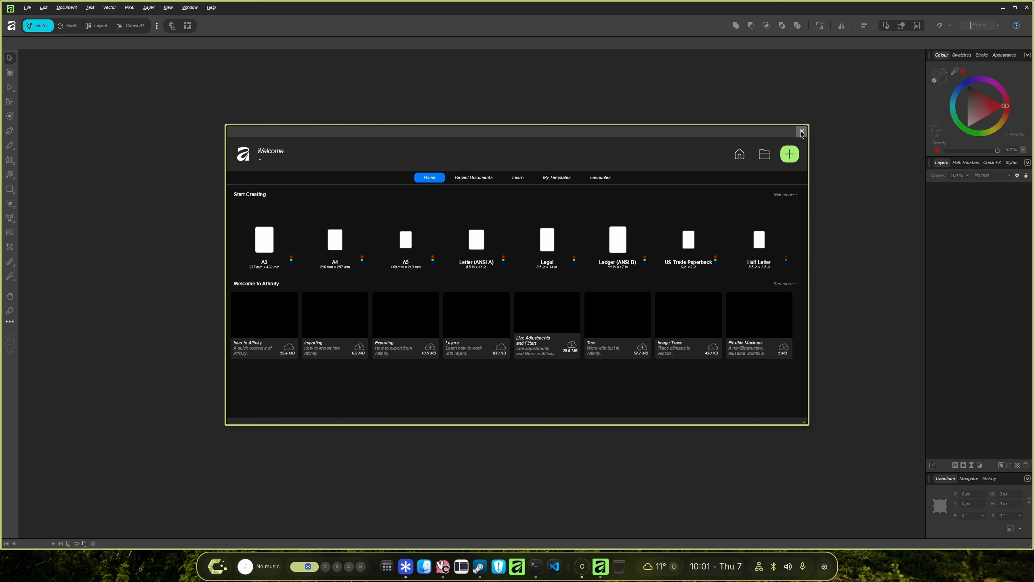
pyautogui.click(801, 132)
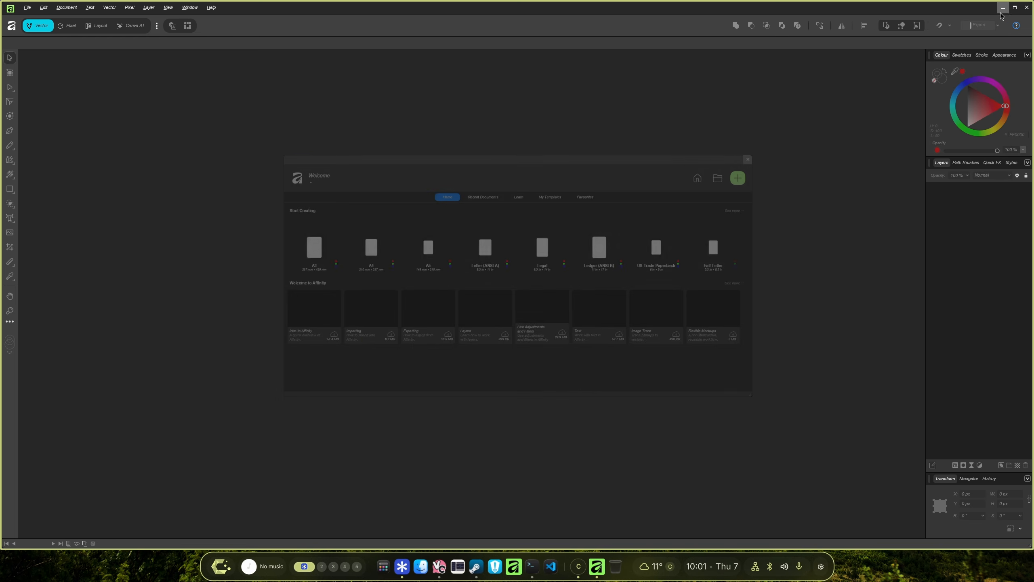
# Minimize Affinity and browse in the file manager to .AffinityLinux/drive_c/Program Files/Affinity/Affinity.
pyautogui.click(1026, 8)
pyautogui.click(436, 567)
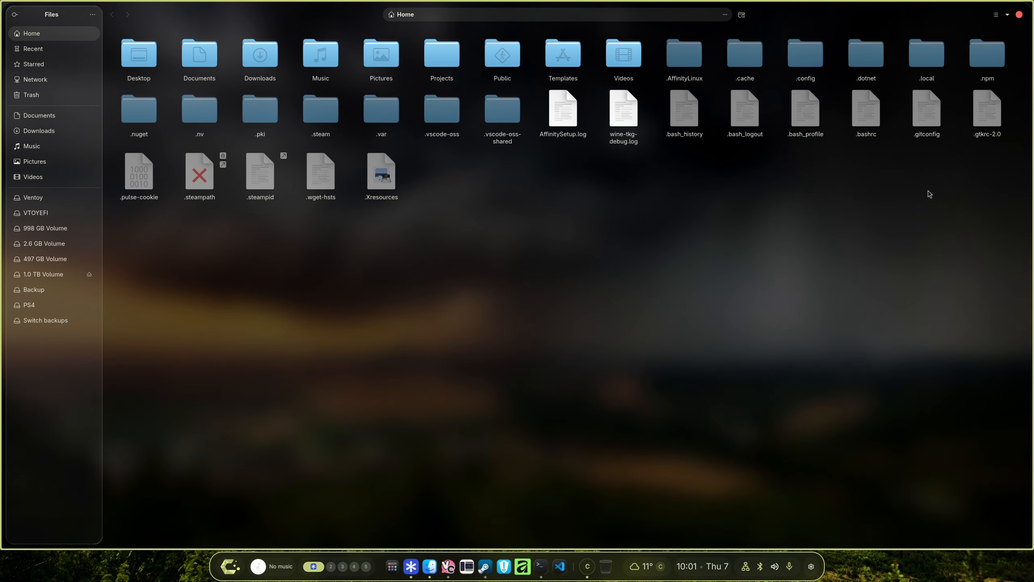
pyautogui.doubleClick(685, 55)
pyautogui.doubleClick(199, 67)
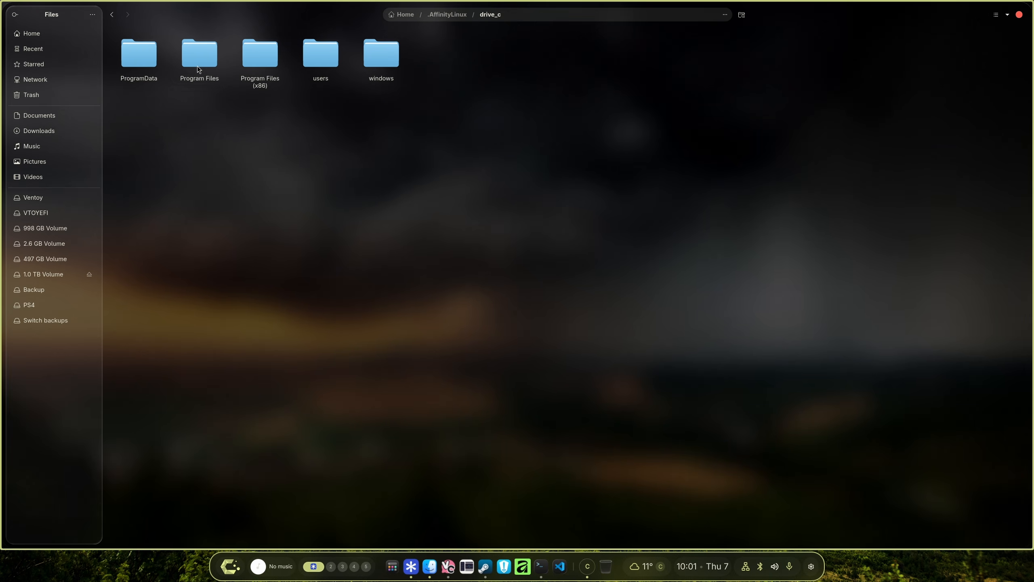
pyautogui.doubleClick(204, 61)
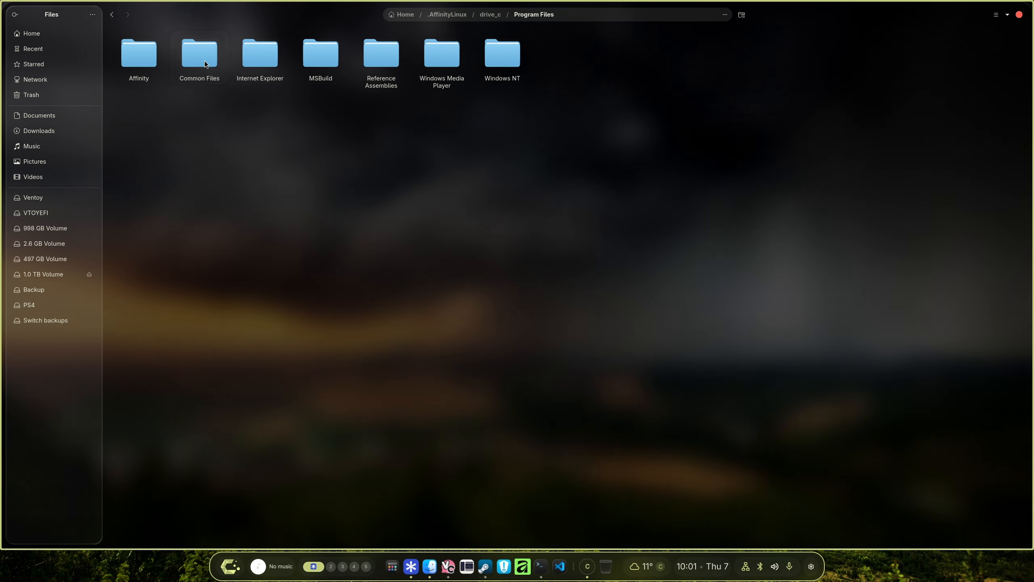
pyautogui.doubleClick(139, 60)
pyautogui.doubleClick(138, 57)
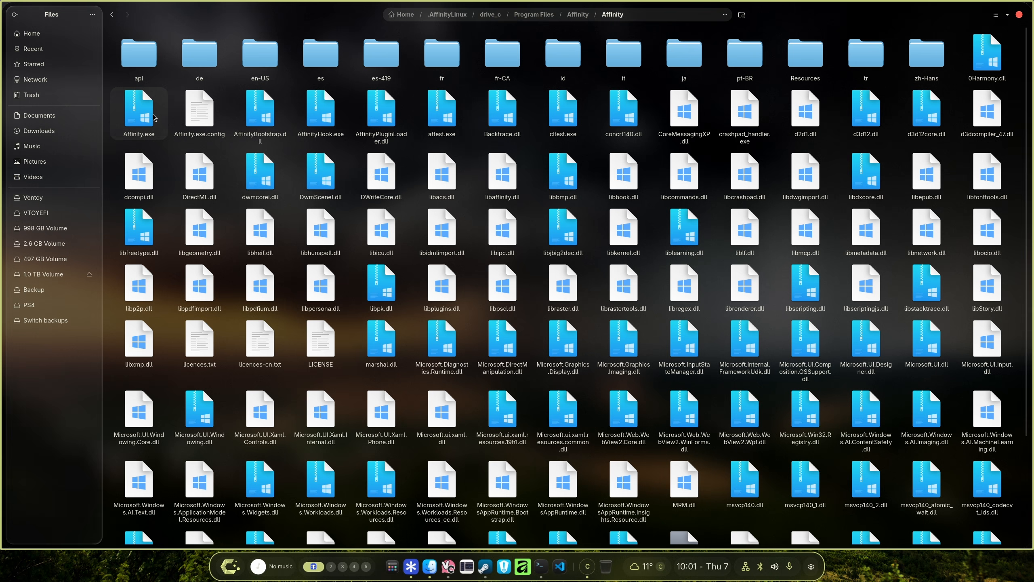
# Open AffinityHook.exe with A Wine application, leaving the always-use option off.
pyautogui.rightClick(325, 115)
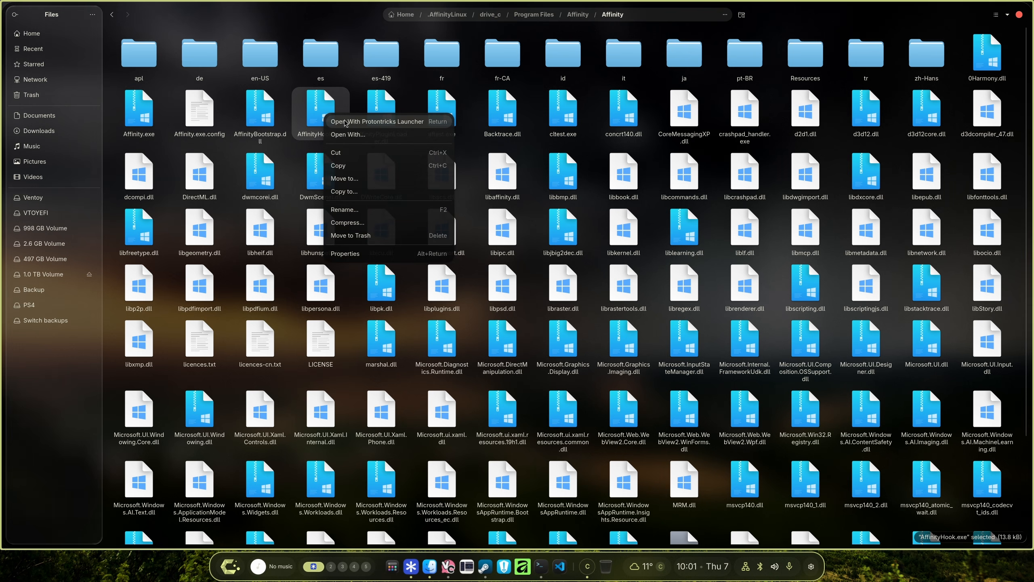
pyautogui.click(347, 134)
pyautogui.click(489, 246)
pyautogui.click(577, 376)
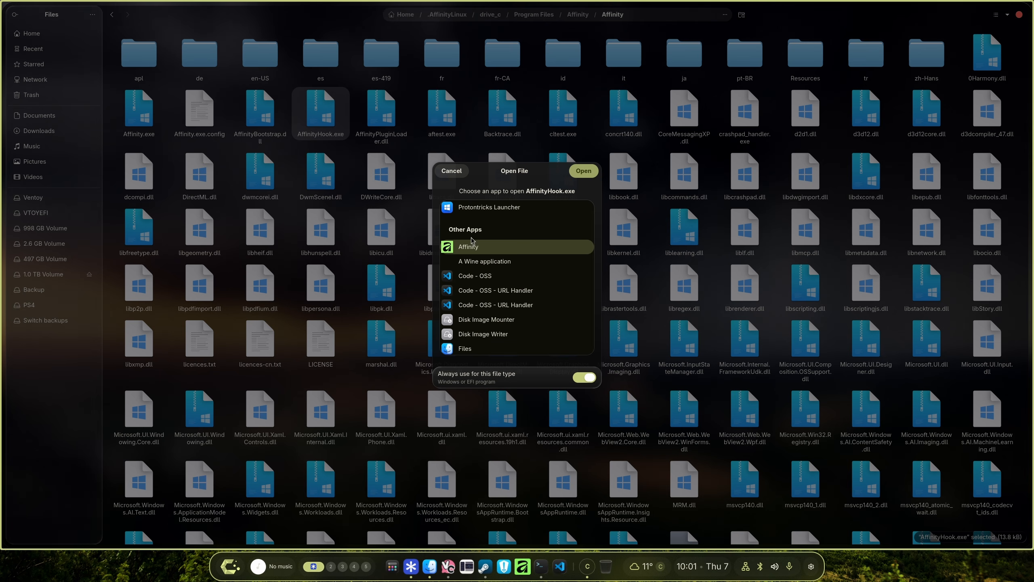
pyautogui.scroll(-1, 472, 245)
pyautogui.click(484, 240)
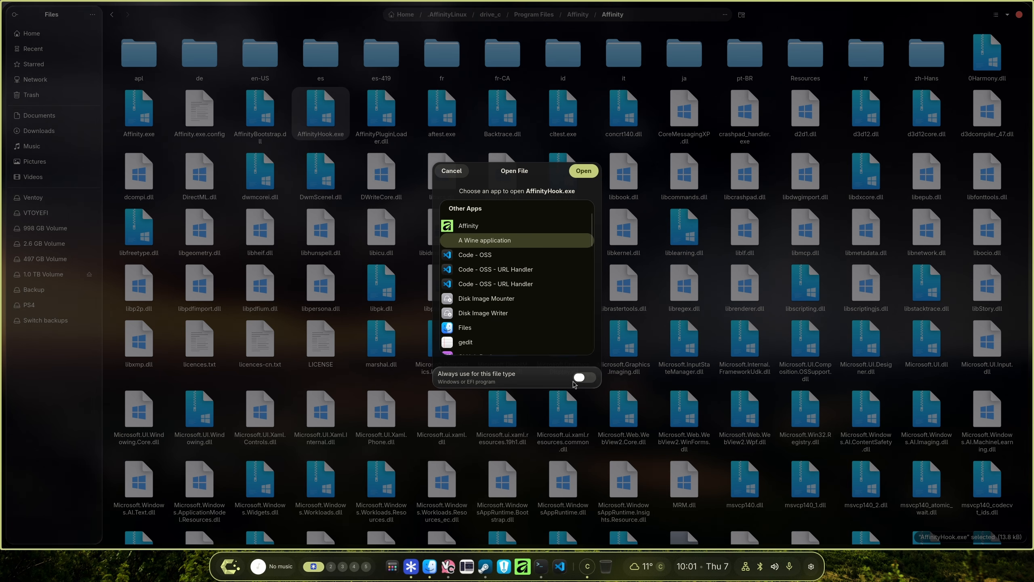
pyautogui.click(583, 377)
pyautogui.click(590, 171)
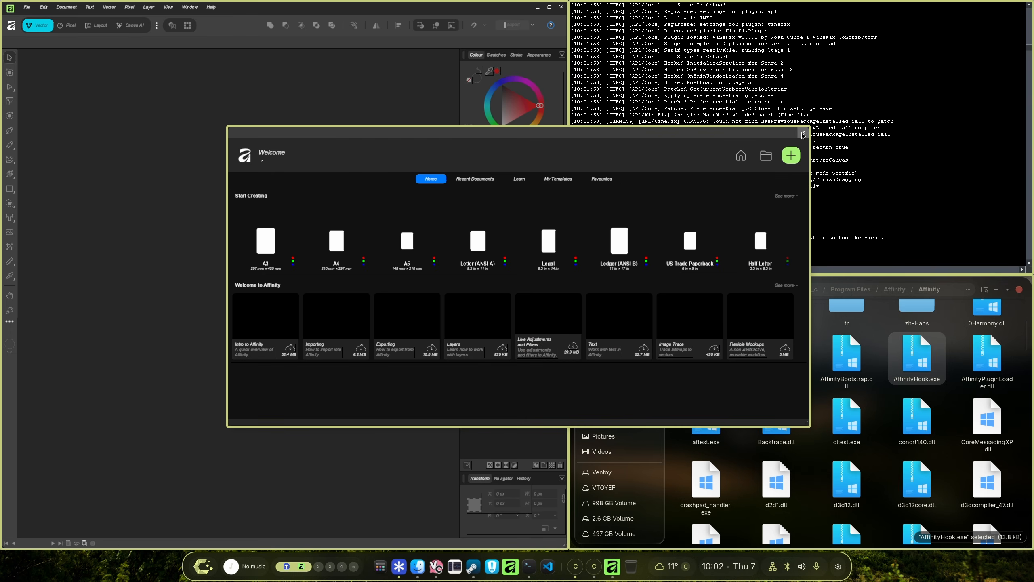
# Close the Affinity Welcome panel and quit the open Affinity and file manager windows.
pyautogui.click(804, 132)
pyautogui.click(562, 7)
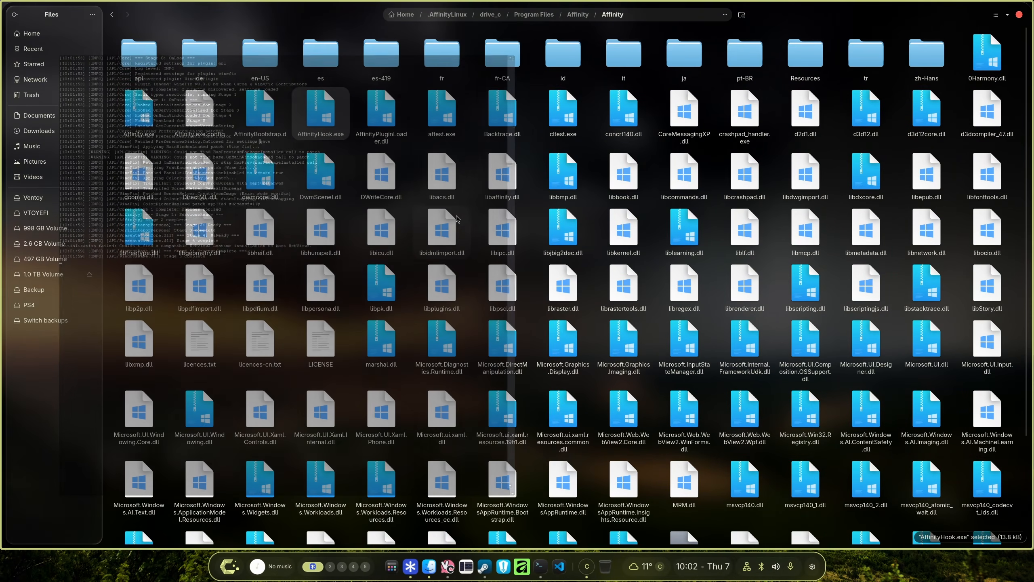
pyautogui.press('super+q')
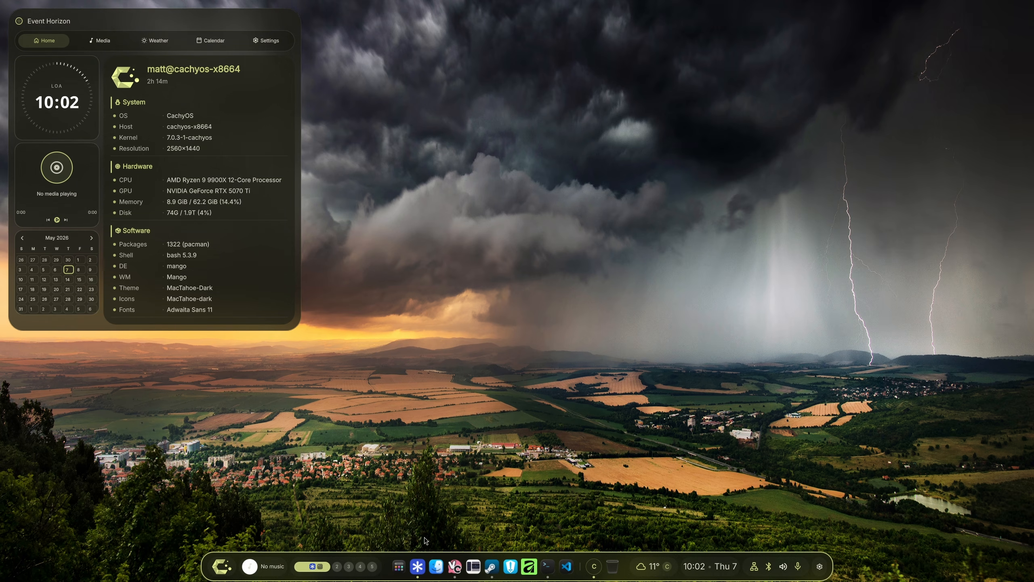
# Open Mission Center from the app launcher and view its list of running apps.
pyautogui.click(399, 565)
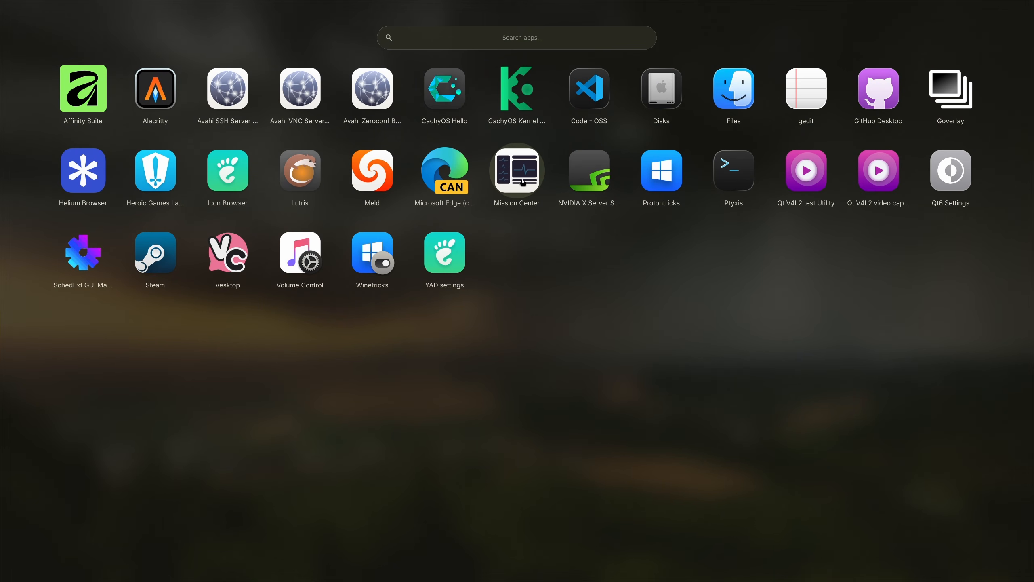
pyautogui.click(523, 182)
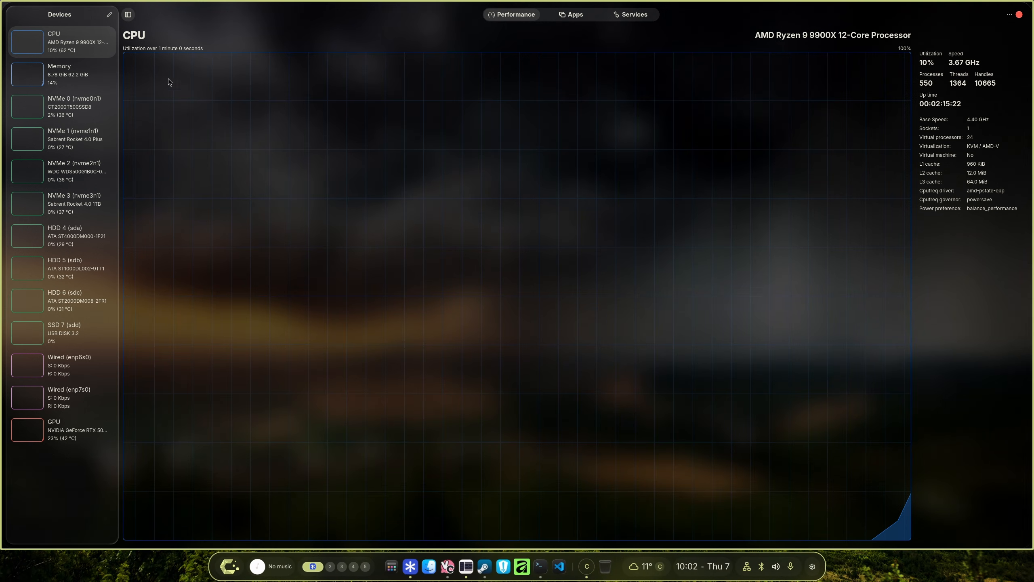
pyautogui.click(581, 18)
# Launch Affinity from the dock and close Mission Center.
pyautogui.click(512, 570)
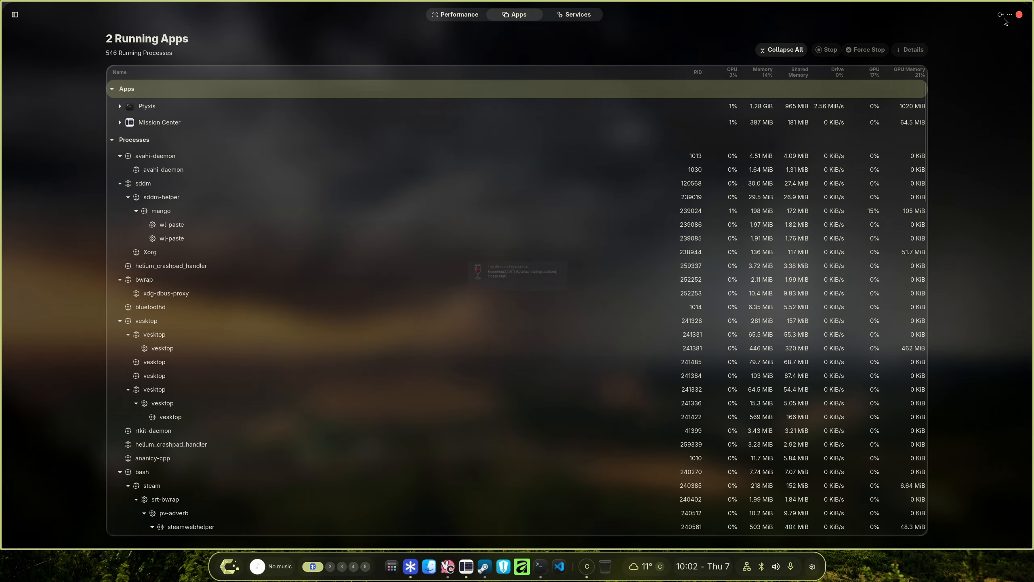
pyautogui.click(1019, 14)
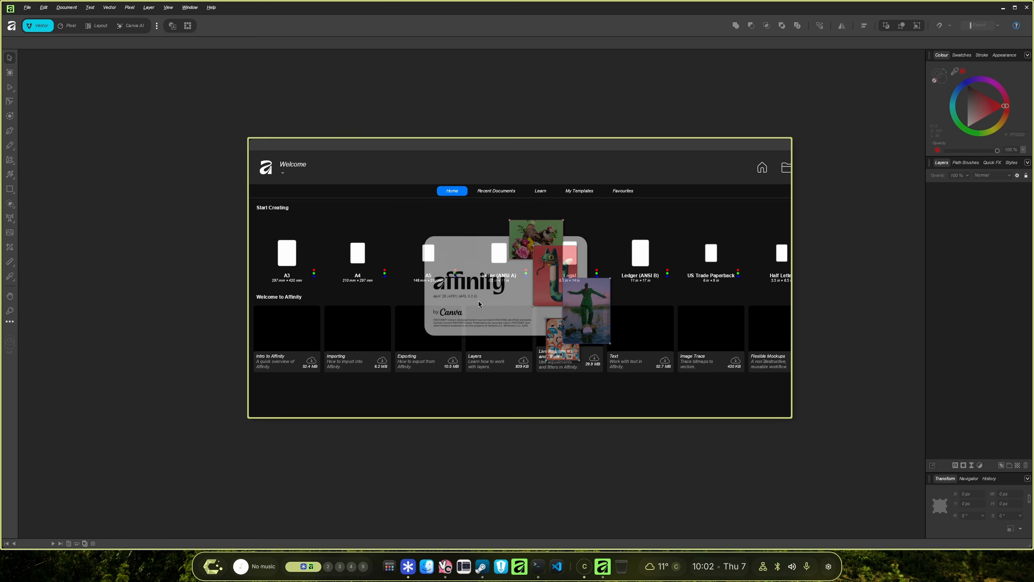
# Log in or sign up to Canva from the Affinity start dialog.
pyautogui.click(264, 162)
pyautogui.click(283, 169)
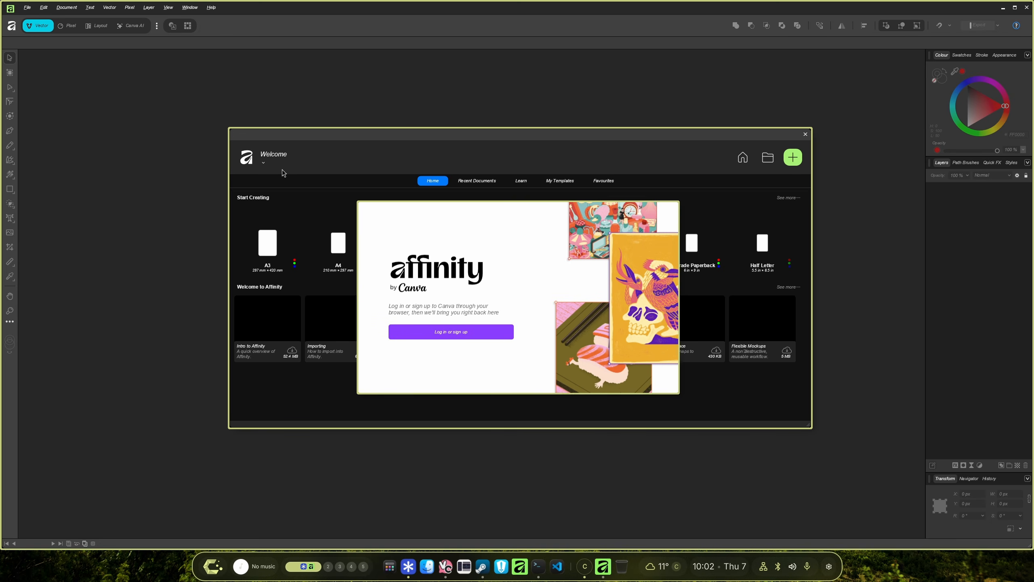
pyautogui.click(433, 327)
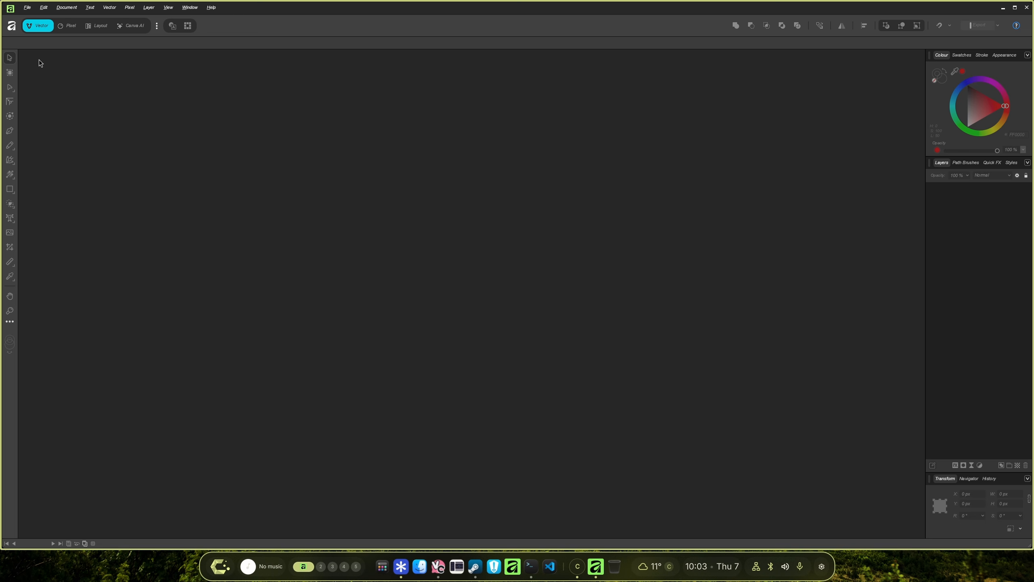
# Review the WineFix and Affinity Plugin Loader pages in Affinity's Settings, close Settings and quit Affinity.
pyautogui.click(28, 7)
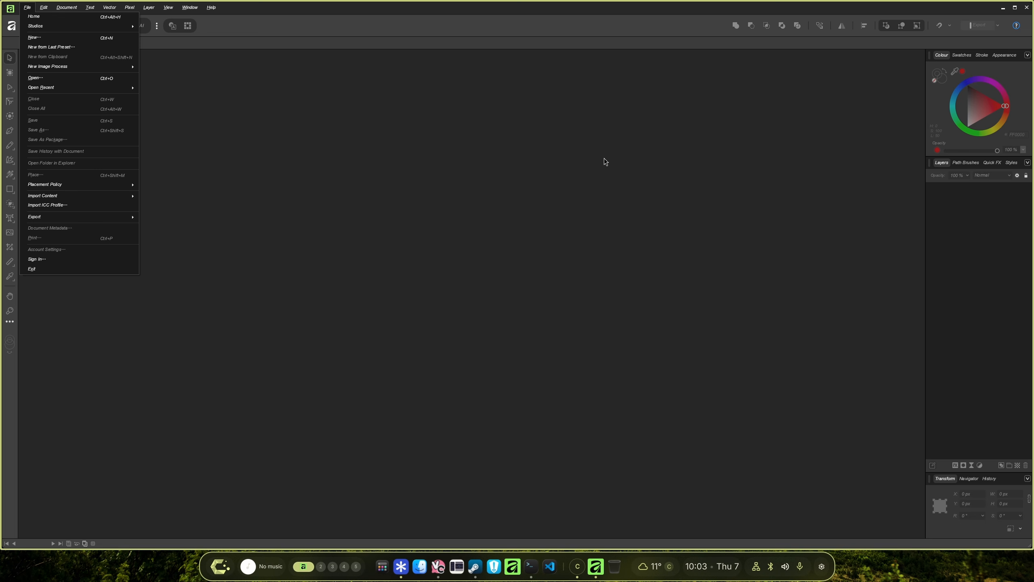
pyautogui.click(630, 168)
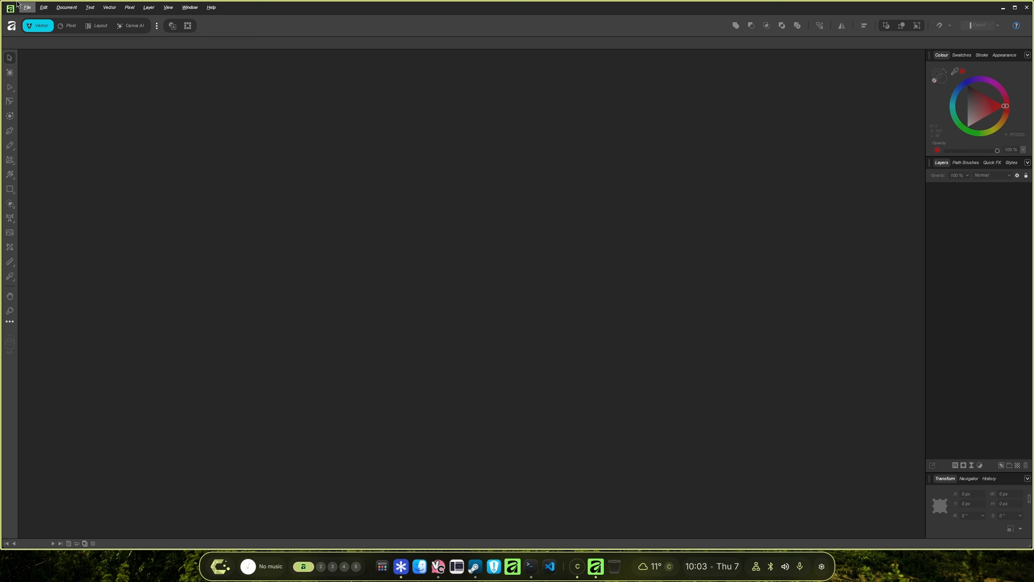
pyautogui.click(44, 7)
pyautogui.click(85, 152)
pyautogui.click(379, 373)
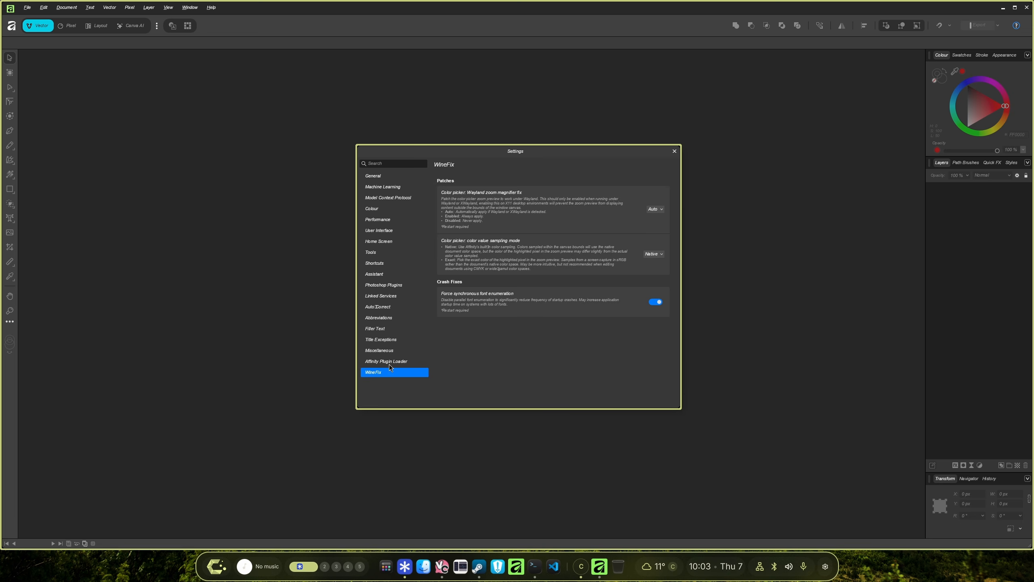
pyautogui.click(657, 210)
pyautogui.click(657, 226)
pyautogui.click(377, 363)
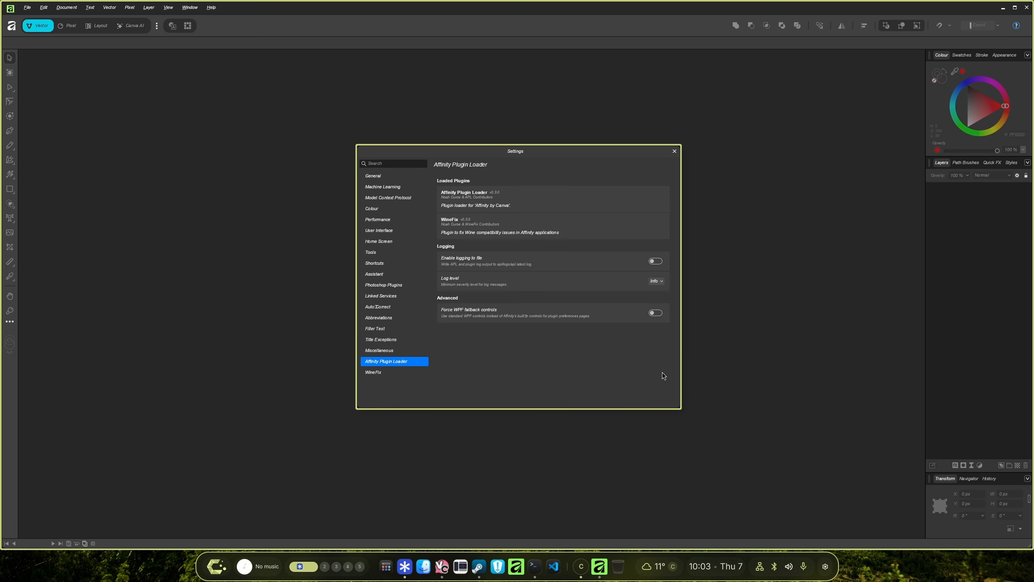
pyautogui.click(674, 151)
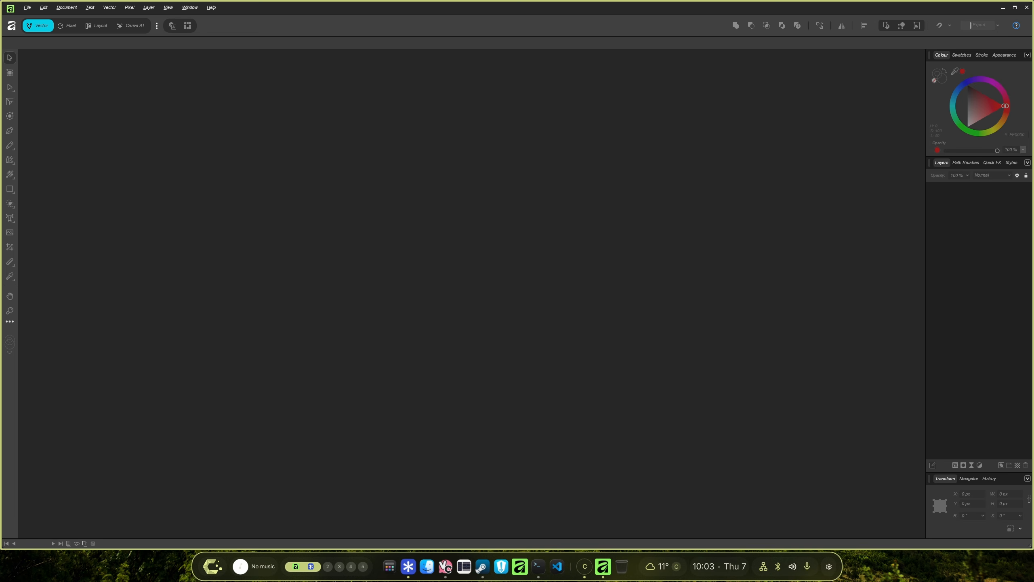
pyautogui.press('super+q')
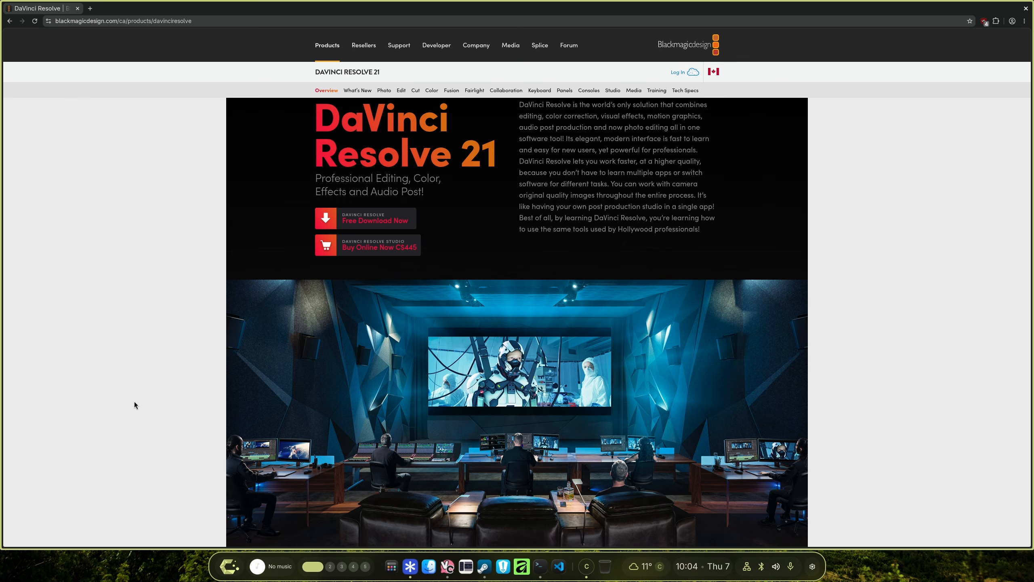
# Download DaVinci Resolve Studio 21 Public Beta for Linux from the Blackmagic Design website.
pyautogui.click(351, 226)
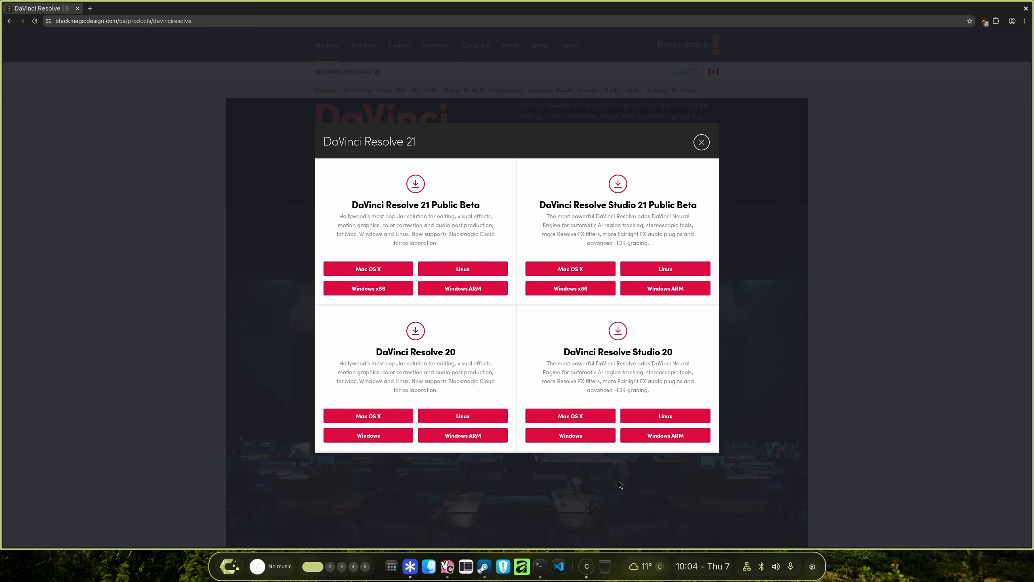
pyautogui.click(648, 273)
pyautogui.click(346, 471)
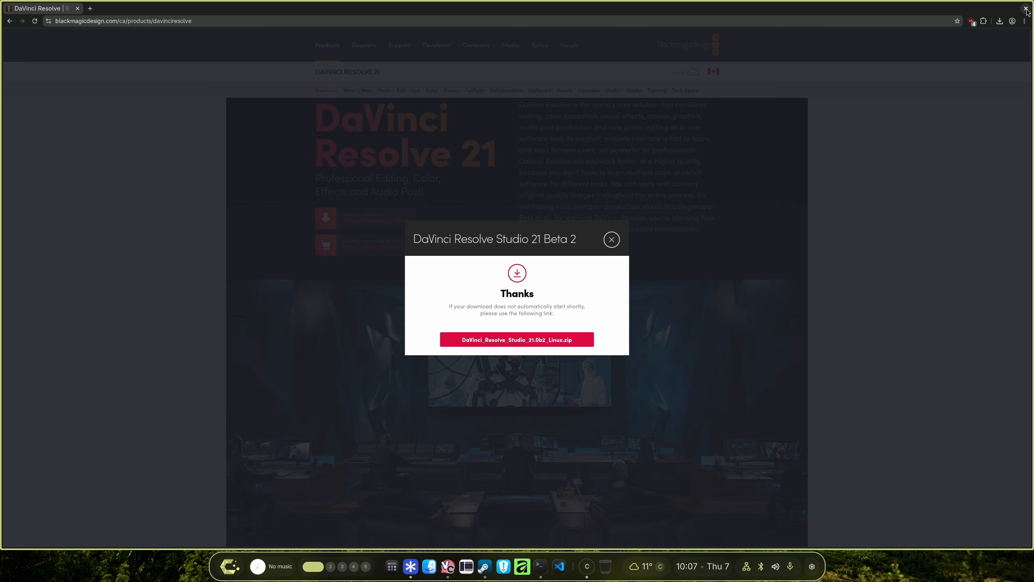
# Clear the Downloads folder, deleting everything except DaVinci_Resolve_Studio_21.0b2_Linux.zip.
pyautogui.click(431, 566)
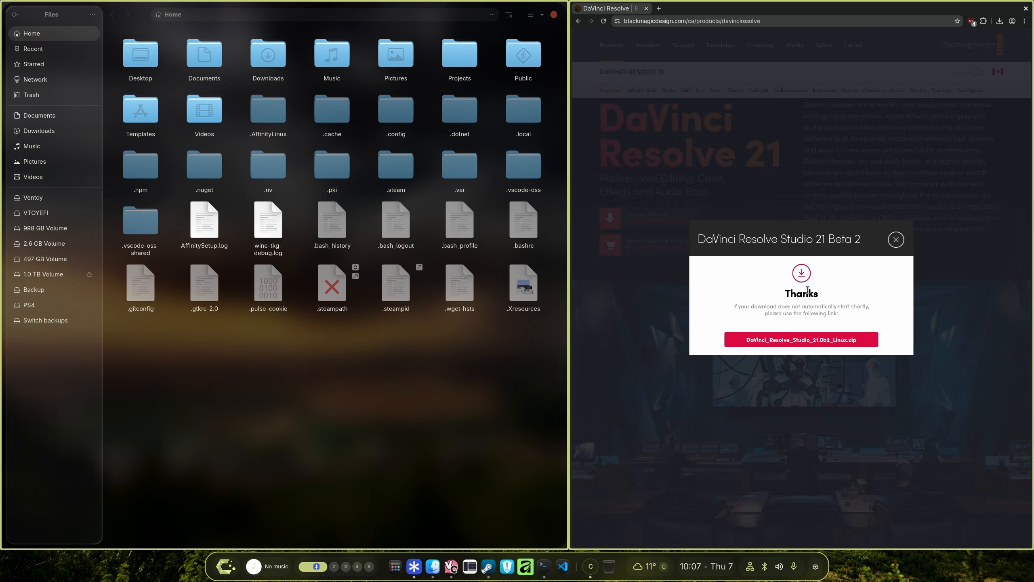
pyautogui.press('super+q')
pyautogui.click(39, 130)
pyautogui.moveTo(119, 104); pyautogui.dragTo(374, 50)
pyautogui.press('Delete')
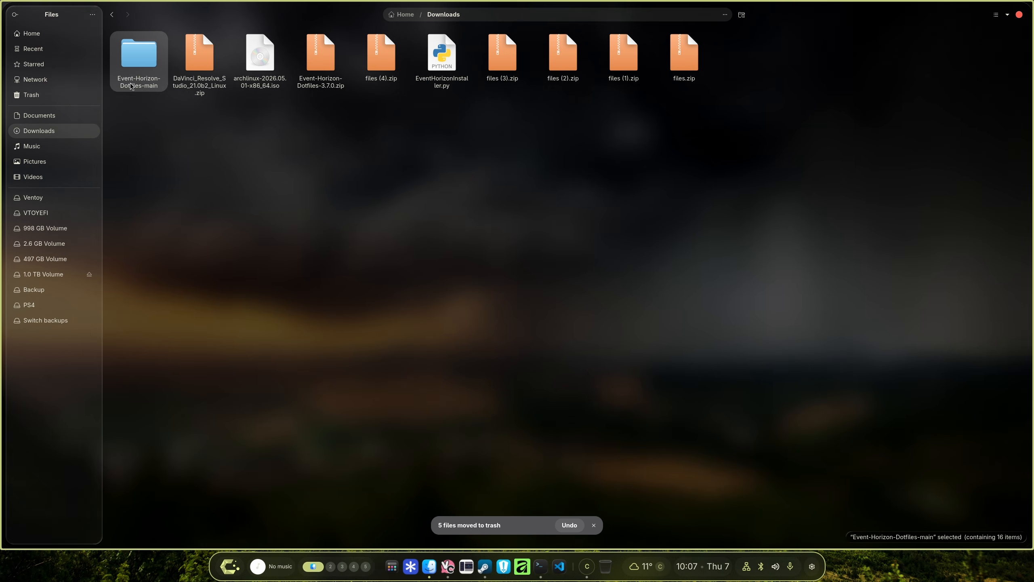
pyautogui.press('Delete')
pyautogui.click(198, 79)
pyautogui.press('Delete')
pyautogui.press('Delete')
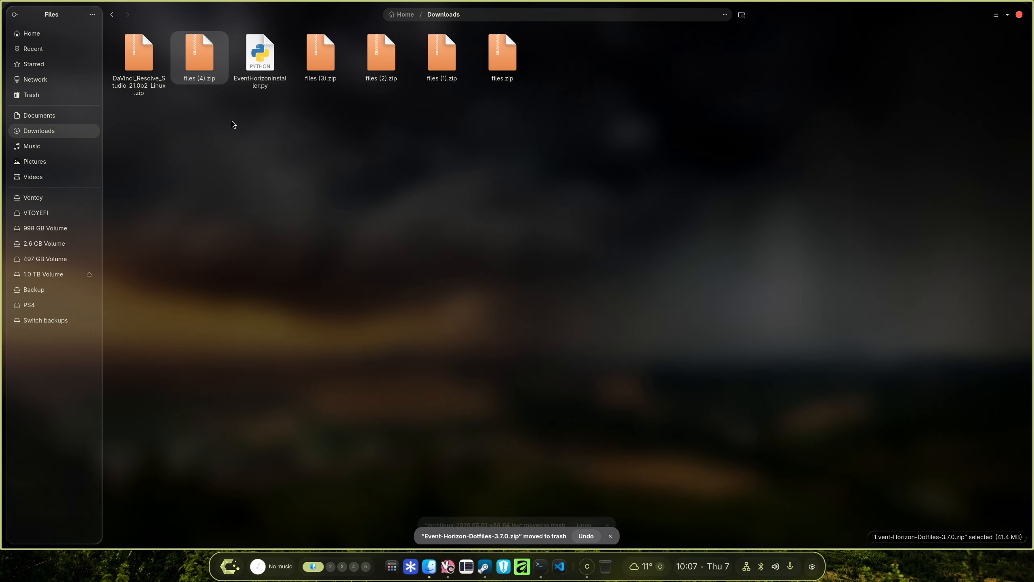
pyautogui.press('Delete')
pyautogui.moveTo(170, 120); pyautogui.dragTo(491, 31)
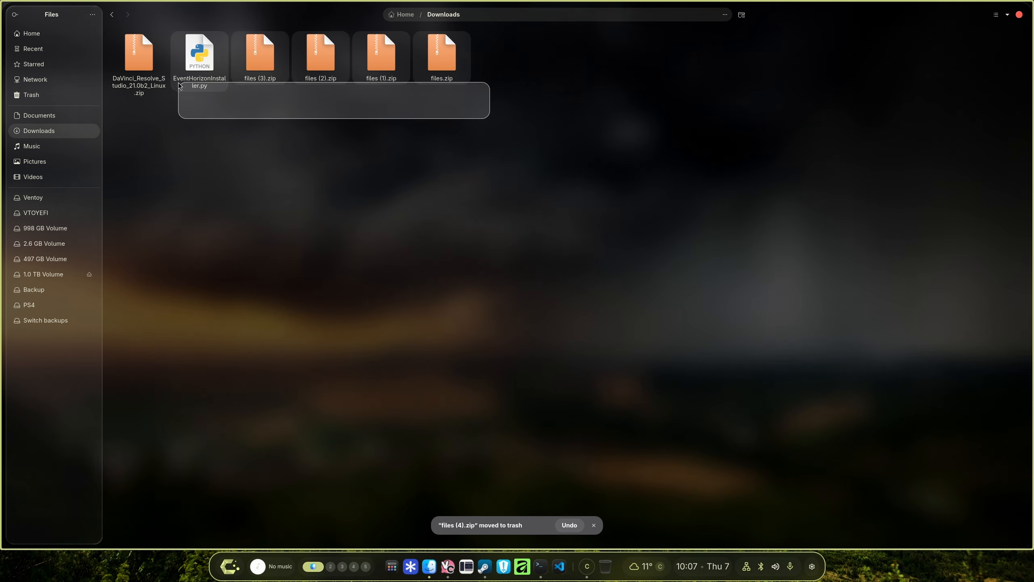
pyautogui.press('Delete')
# Extract DaVinci_Resolve_Studio_21.0b2_Linux.zip and open the extracted folder.
pyautogui.rightClick(141, 66)
pyautogui.click(156, 72)
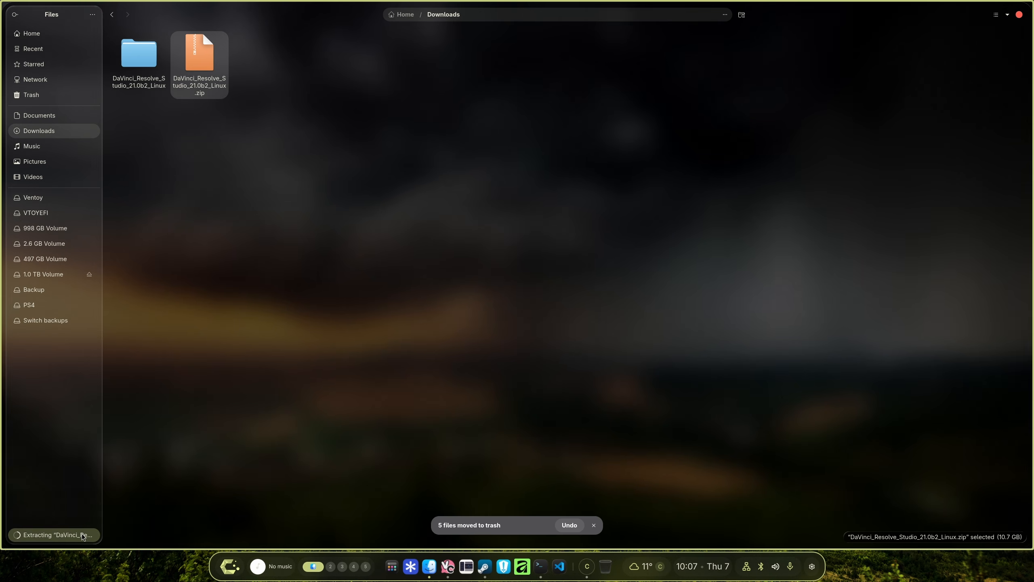
pyautogui.click(82, 536)
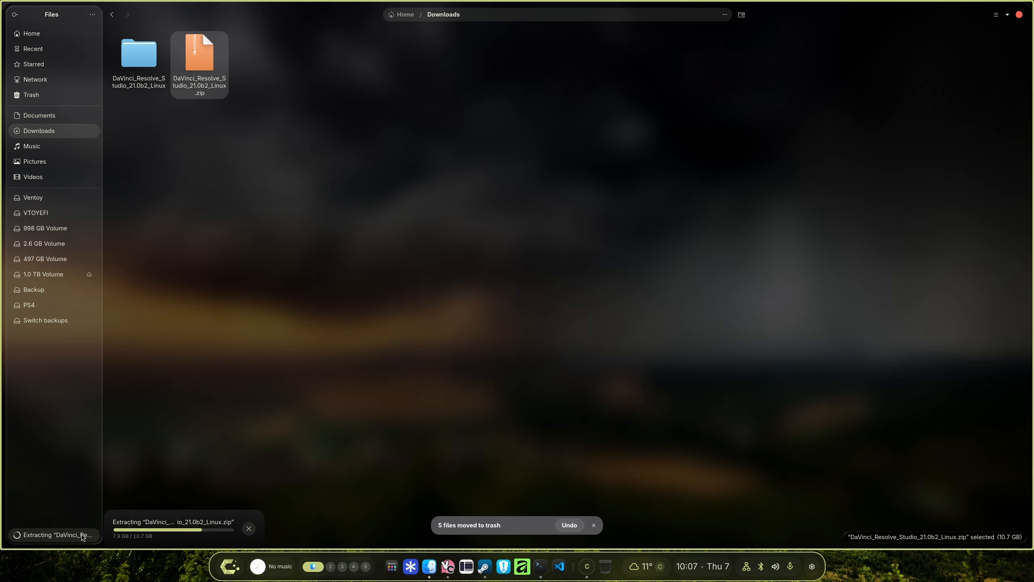
pyautogui.doubleClick(139, 61)
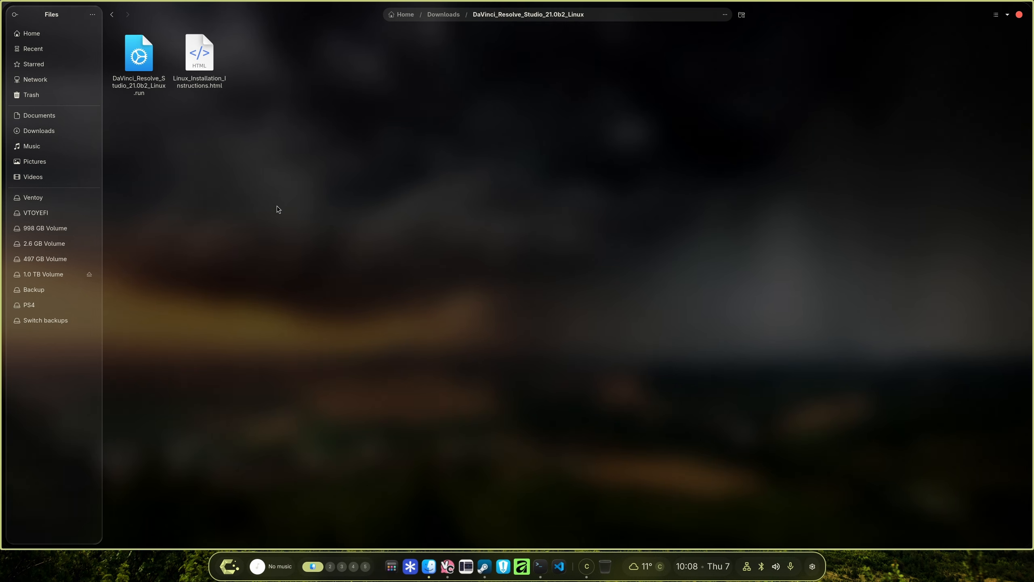
# Check the DaVinci_Resolve_Studio_21.0b2_Linux.run file's properties for executable permission and try to open it.
pyautogui.rightClick(121, 26)
pyautogui.click(131, 157)
pyautogui.rightClick(137, 73)
pyautogui.click(157, 209)
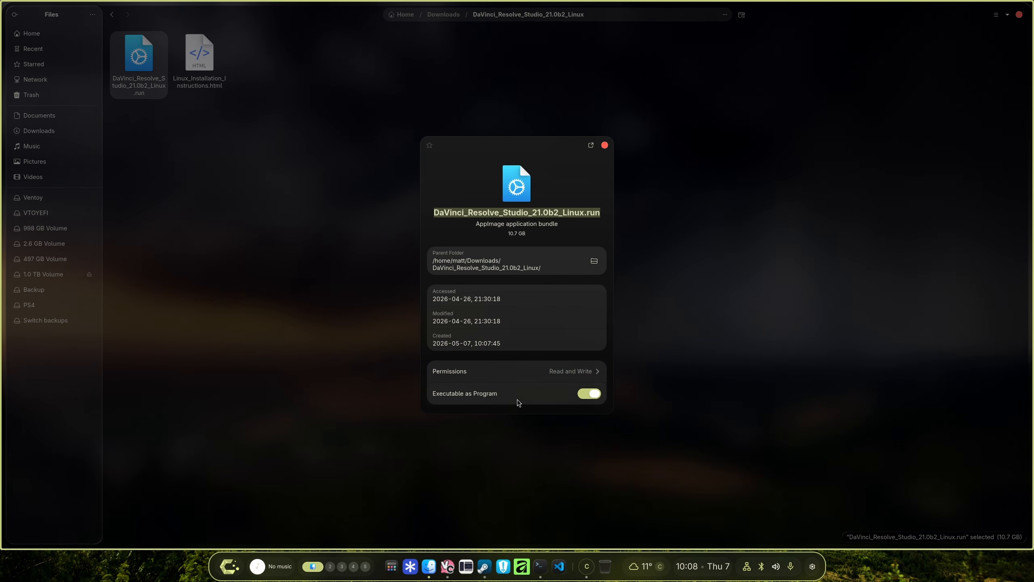
pyautogui.click(605, 146)
pyautogui.rightClick(152, 71)
pyautogui.click(155, 75)
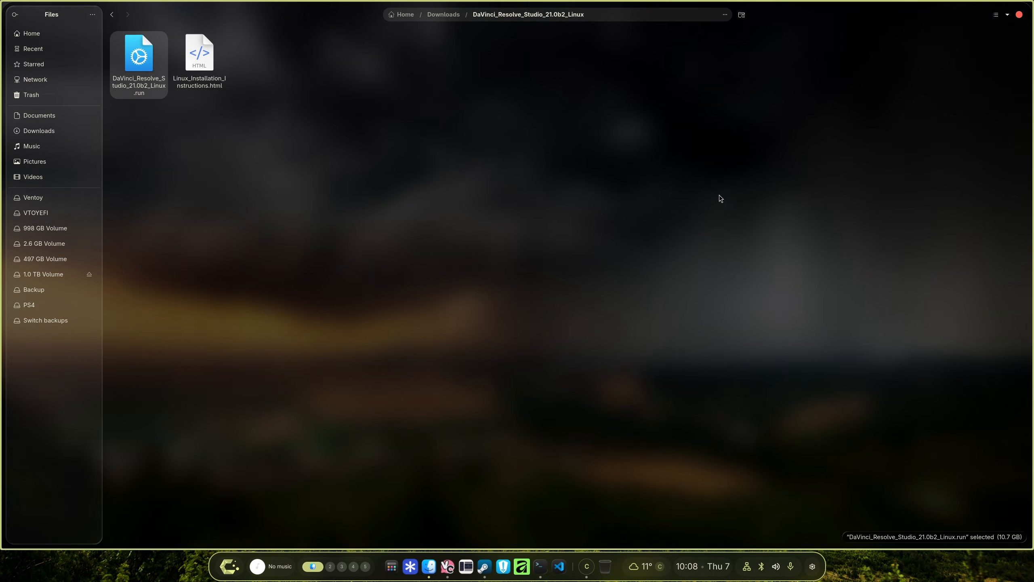
# Open a terminal and install the fuse package with sudo pacman -S fuse, entering the sudo password and confirming with y.
pyautogui.click(540, 567)
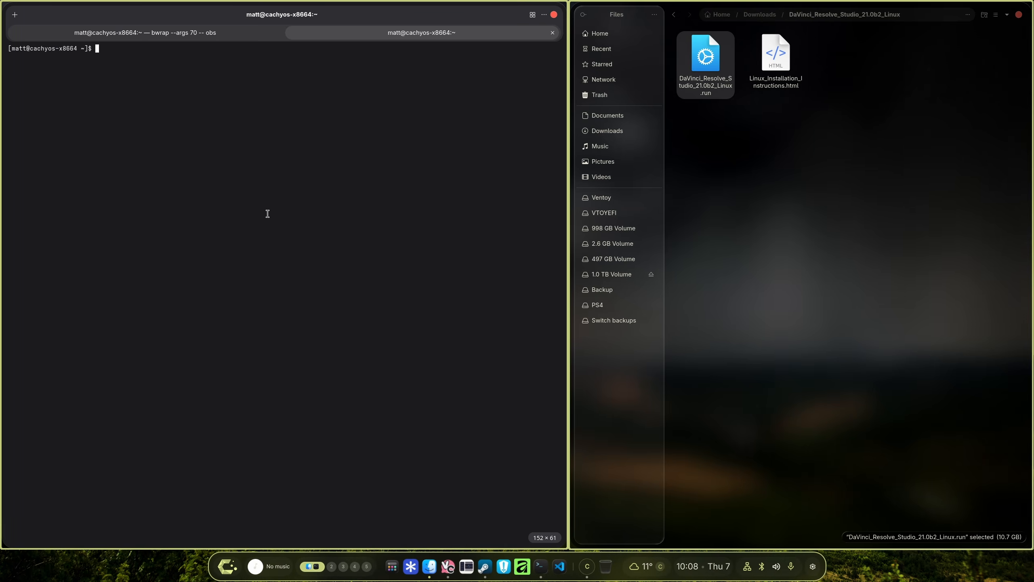
pyautogui.write('sudo ')
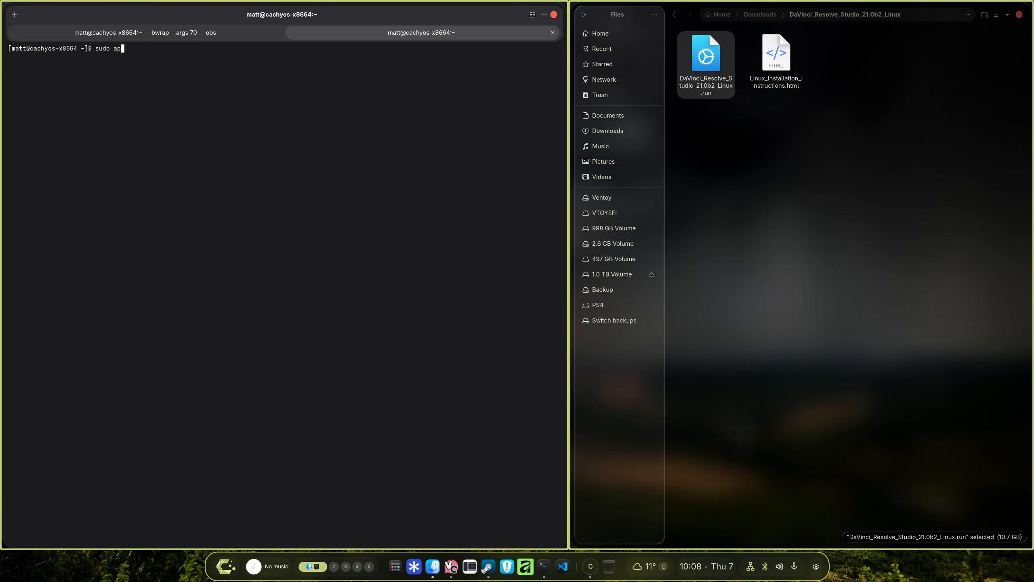
pyautogui.write('pacman -S fuse')
pyautogui.press('Return')
pyautogui.press('Return')
pyautogui.write('y')
pyautogui.press('Return')
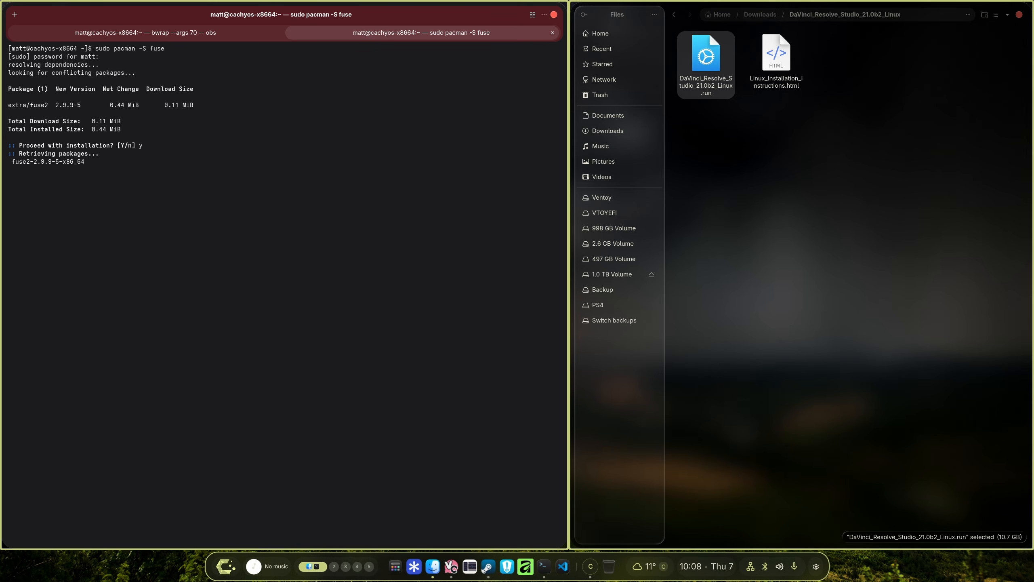
# Run the DaVinci_Resolve_Studio_21.0b2_Linux.run installer and advance past the introduction and component selection pages.
pyautogui.press('super+q')
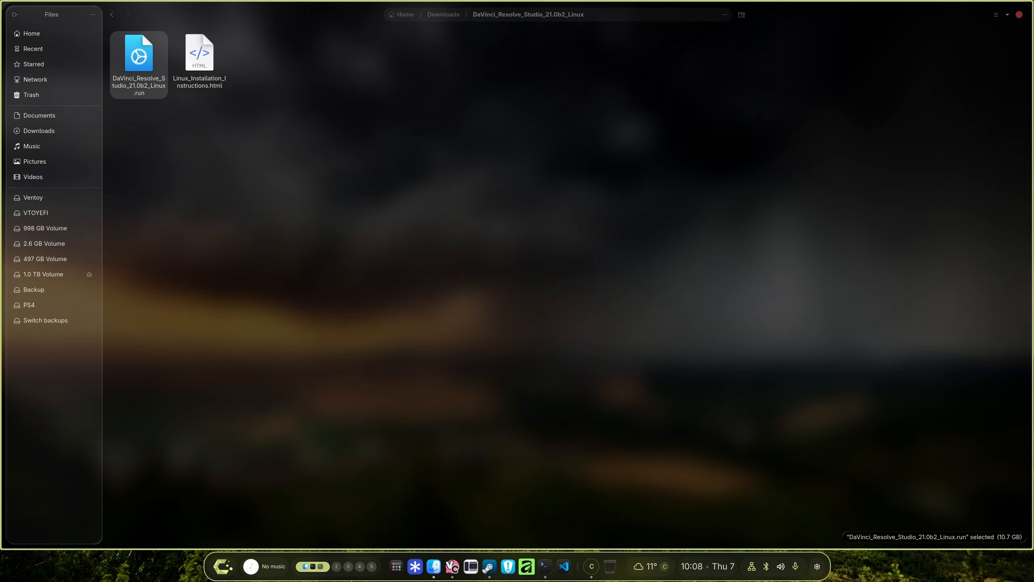
pyautogui.rightClick(137, 52)
pyautogui.click(159, 63)
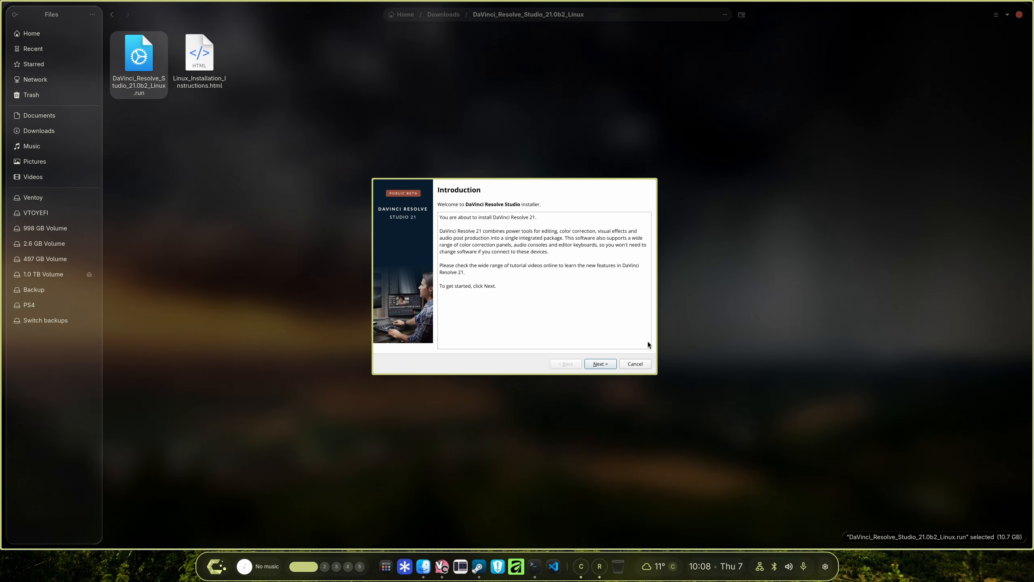
pyautogui.click(609, 362)
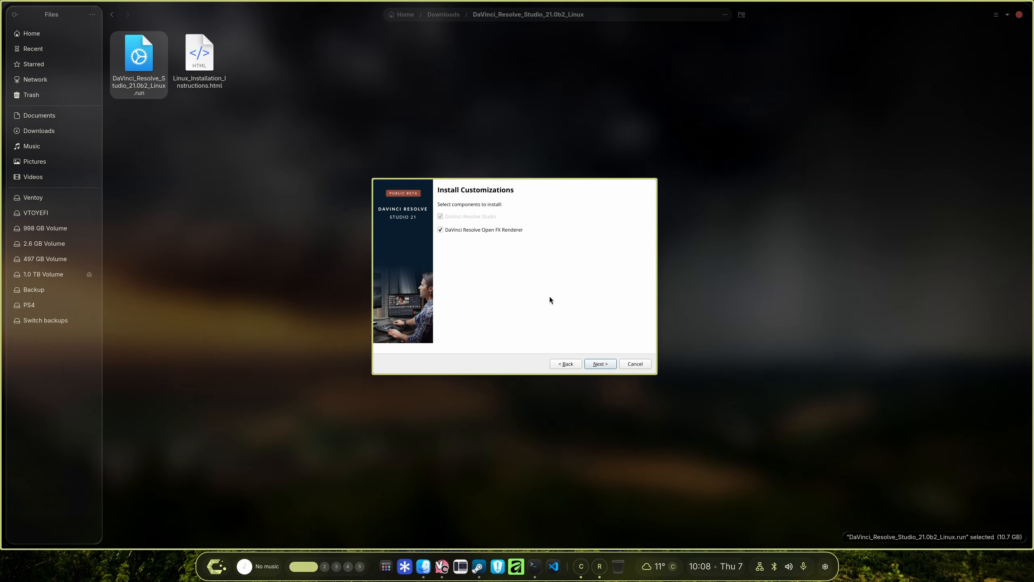
pyautogui.click(599, 367)
pyautogui.click(598, 366)
pyautogui.click(540, 348)
# Start the DaVinci Resolve Studio installation, entering the root password when asked, and finish the installer.
pyautogui.click(601, 364)
pyautogui.click(601, 364)
pyautogui.write('•')
pyautogui.click(579, 323)
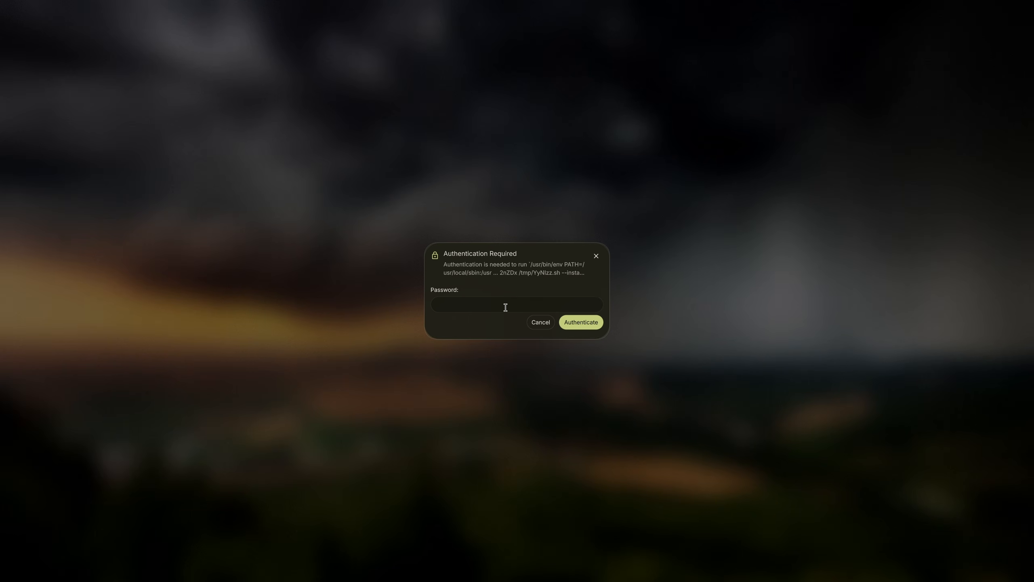
pyautogui.click(505, 307)
pyautogui.write('●')
pyautogui.click(582, 323)
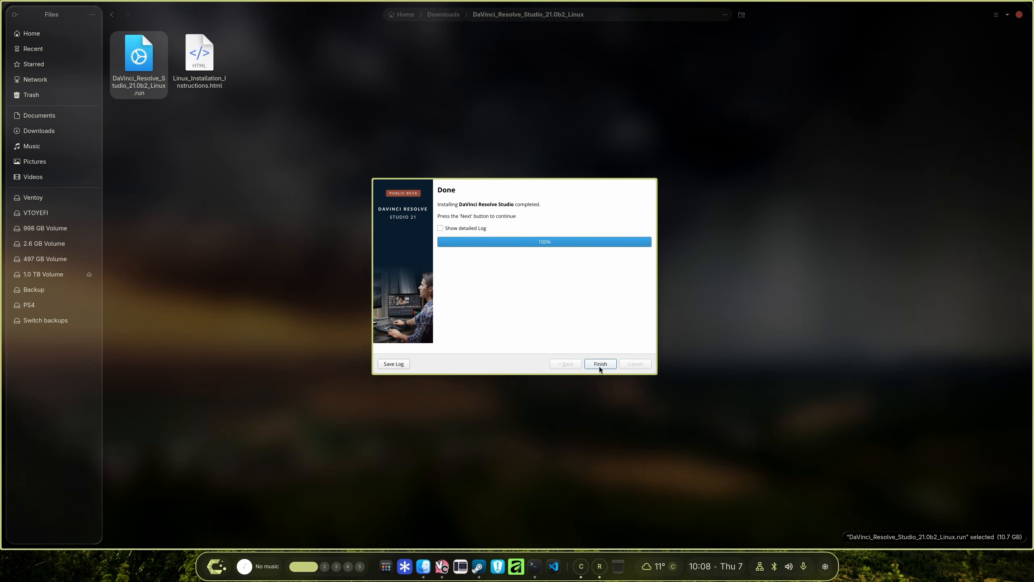
pyautogui.click(600, 365)
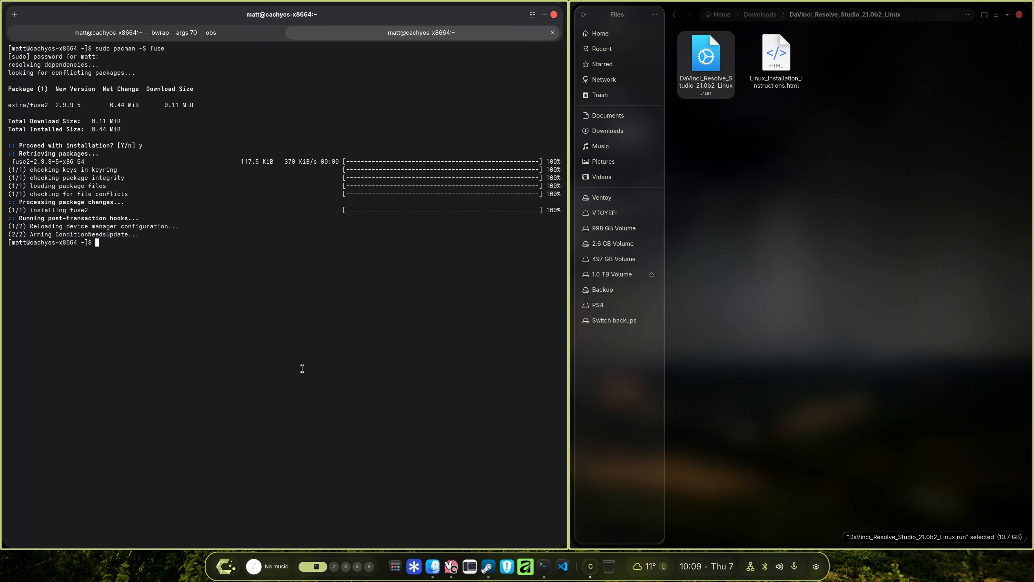
# Maximize the terminal, enlarge its text and clear the screen.
pyautogui.press('super+q')
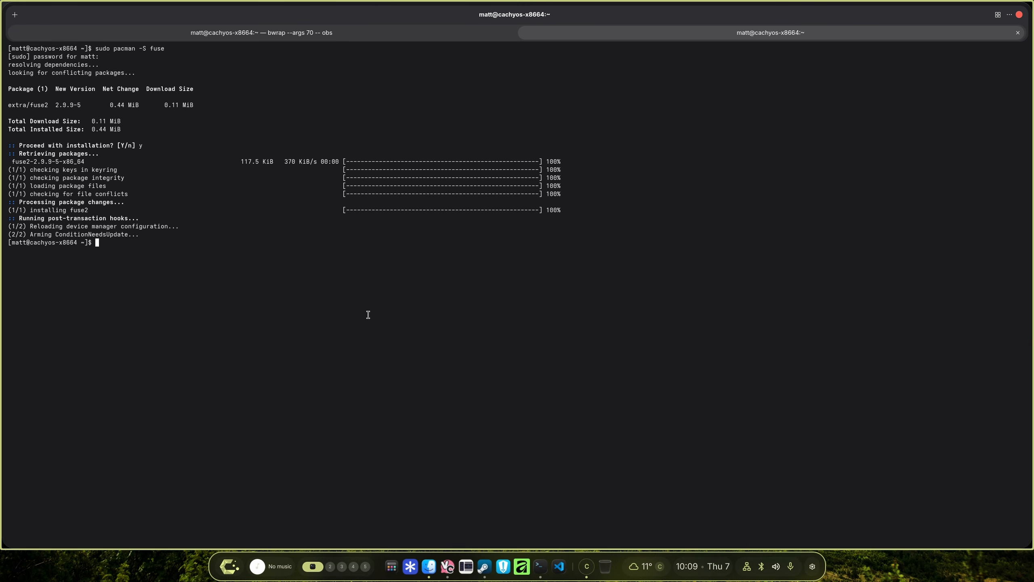
pyautogui.hotkey('ctrl', '+')
pyautogui.hotkey('ctrl', '+')
pyautogui.hotkey('ctrl', '+')
pyautogui.write('clear')
pyautogui.press('Return')
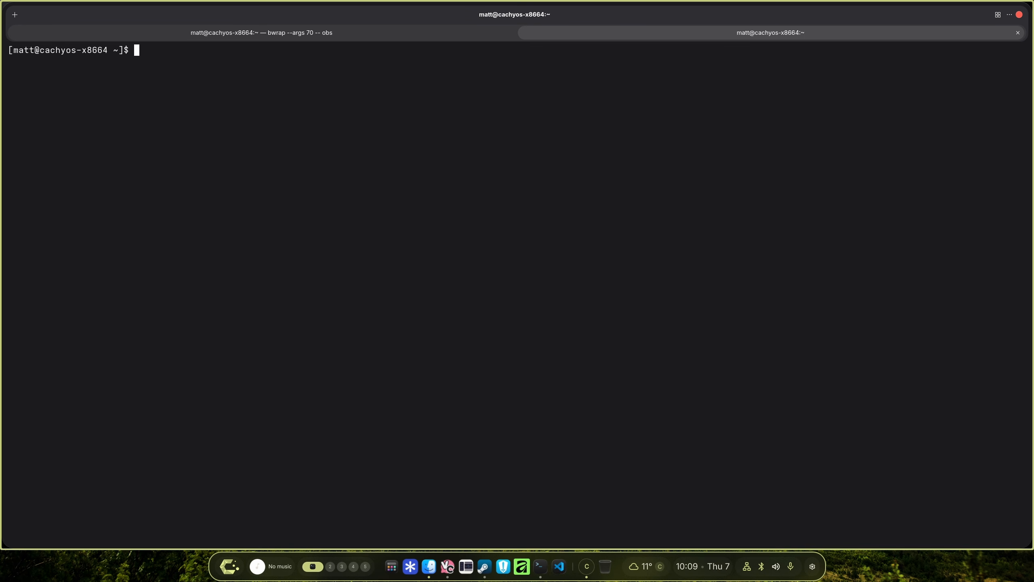
# Paste and run cd /opt/resolve/libs && sudo mkdir disabled-libraries && sudo mv libglib* libgio* libgmodule* disabled-libraries.
pyautogui.rightClick(353, 264)
pyautogui.click(396, 304)
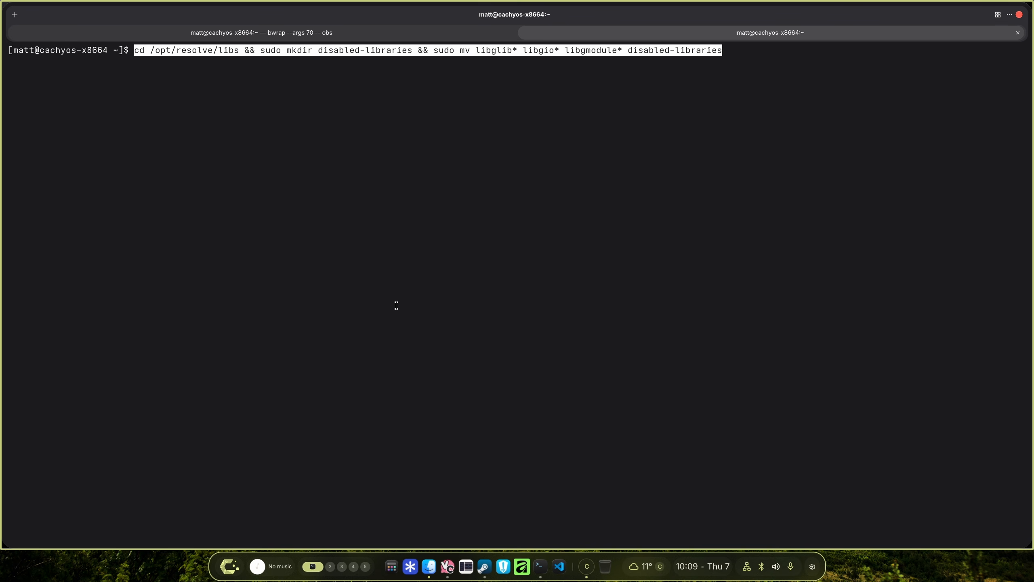
pyautogui.press('Right')
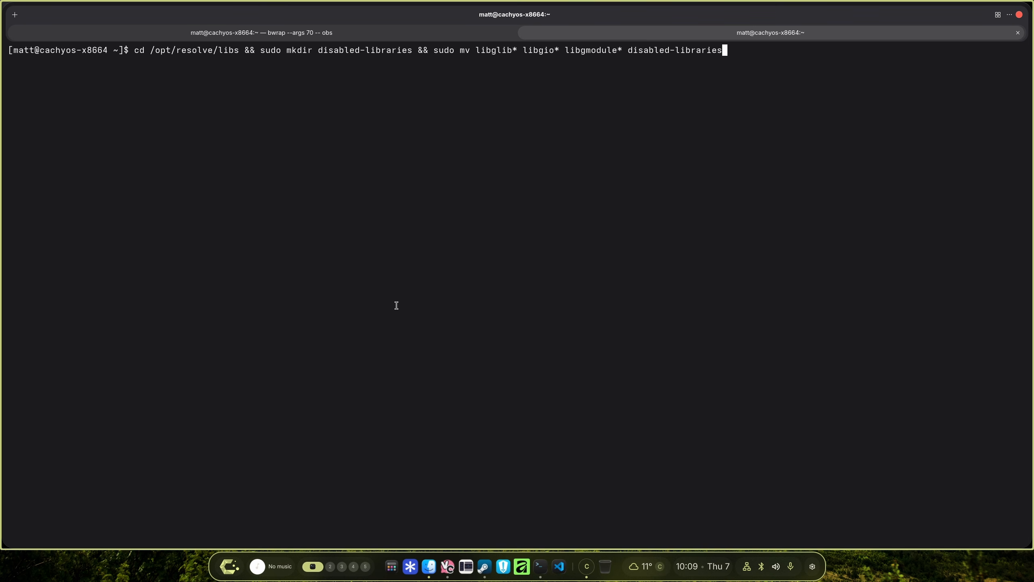
pyautogui.press('Return')
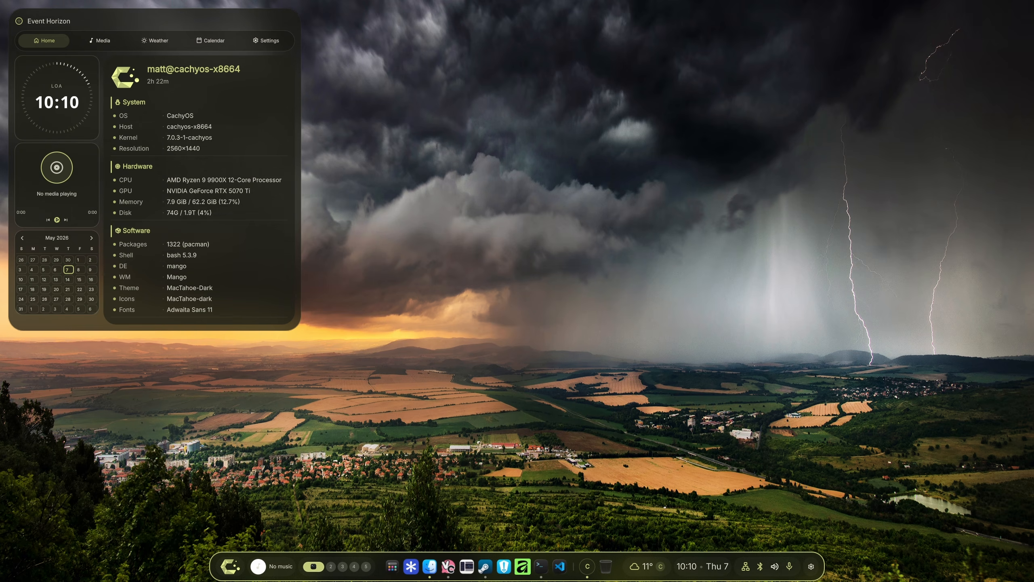
# Pin DaVinci Resolve from the app launcher to the dock and taskbar.
pyautogui.click(401, 566)
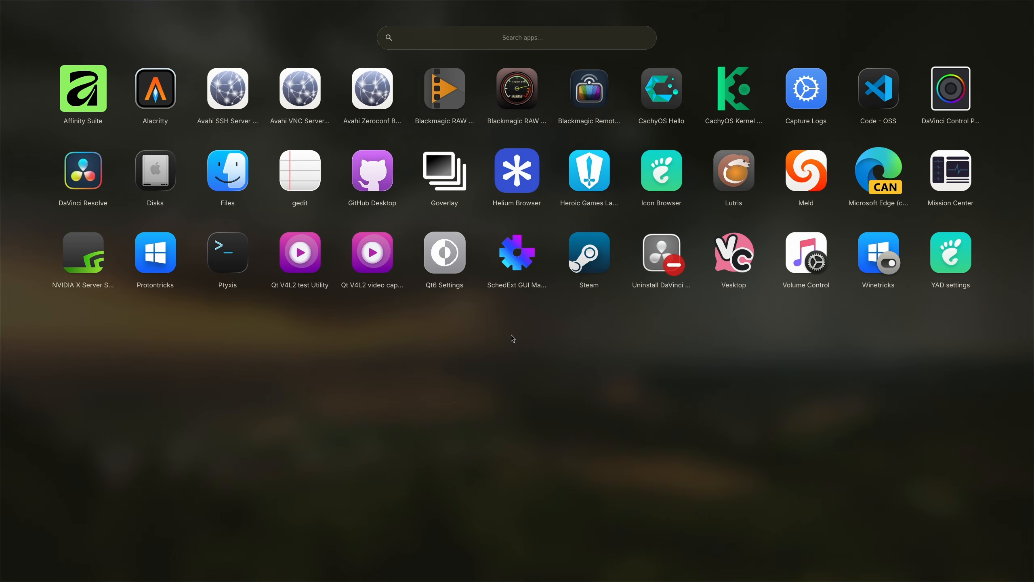
pyautogui.rightClick(92, 193)
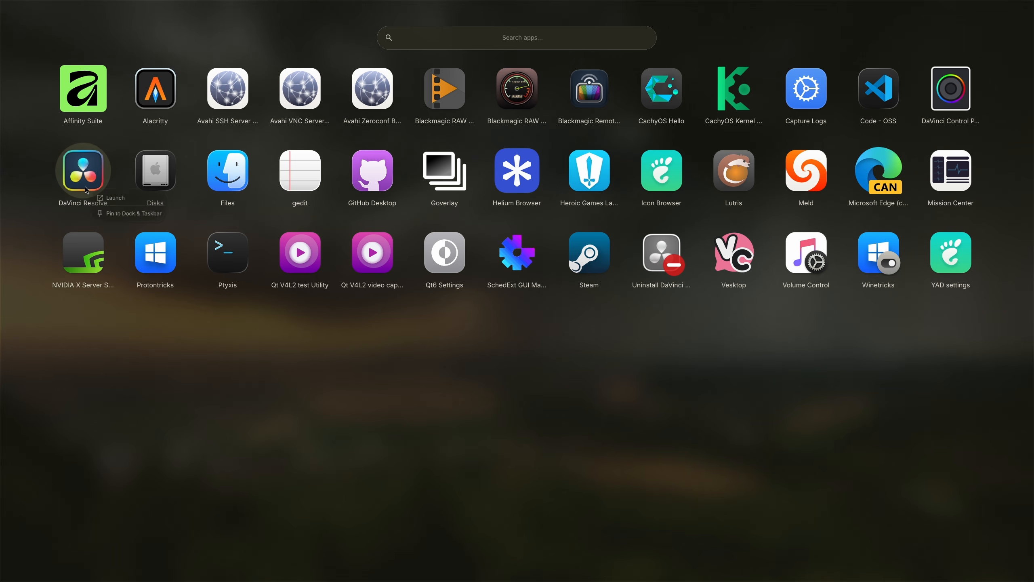
pyautogui.click(134, 213)
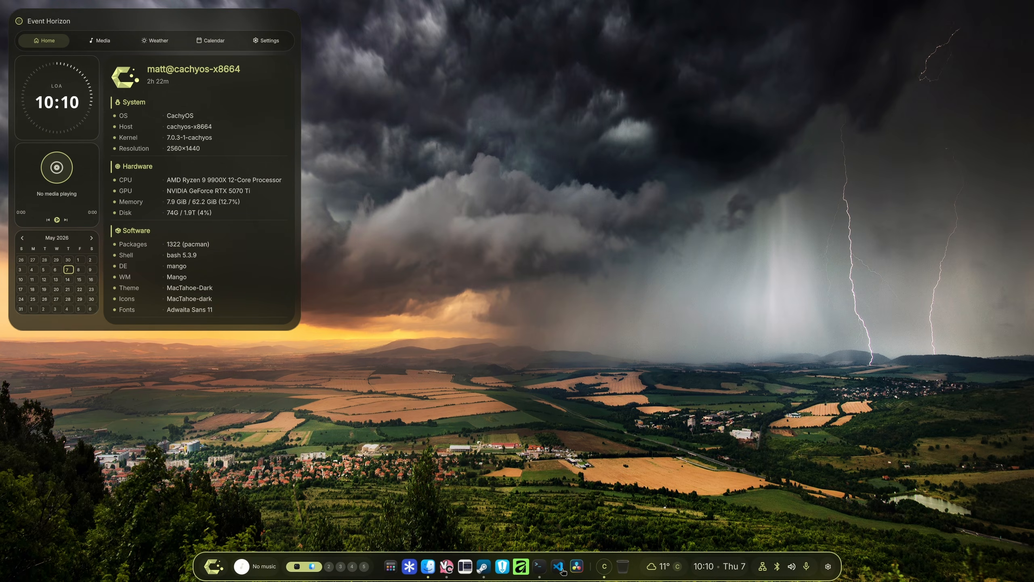
# Launch DaVinci Resolve from the dock and skip the quick setup to open a new project.
pyautogui.click(532, 567)
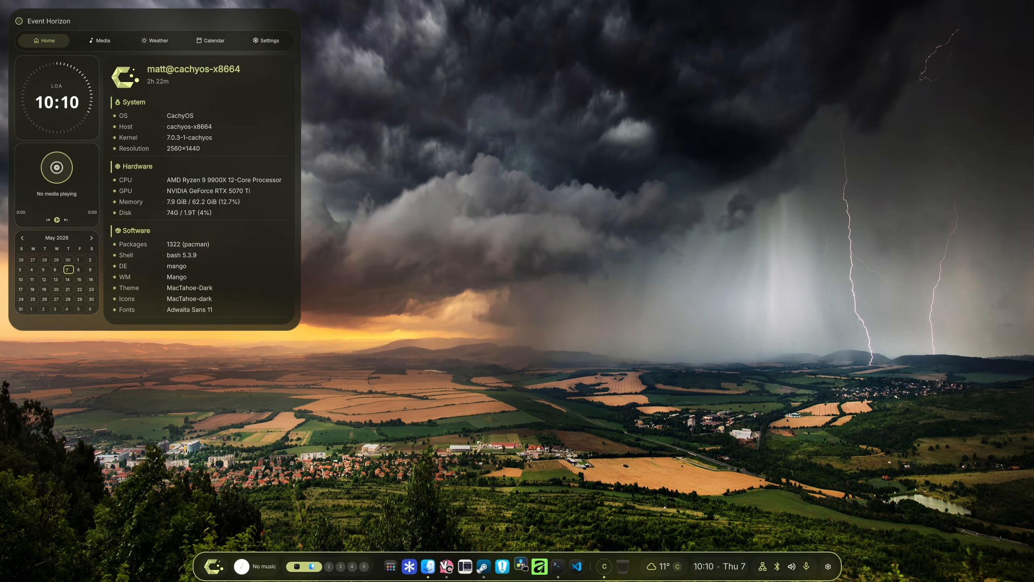
pyautogui.click(546, 369)
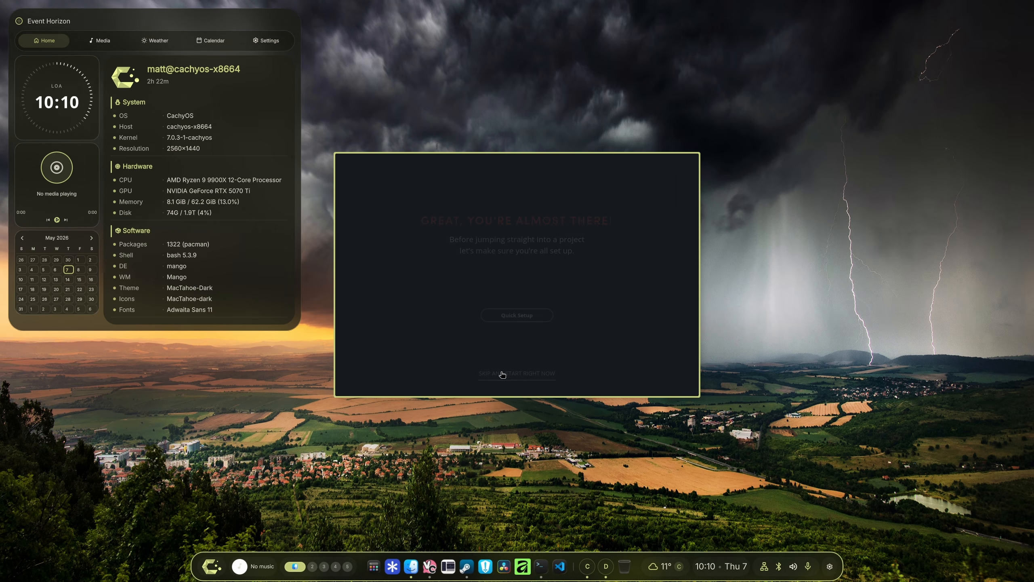
pyautogui.click(515, 374)
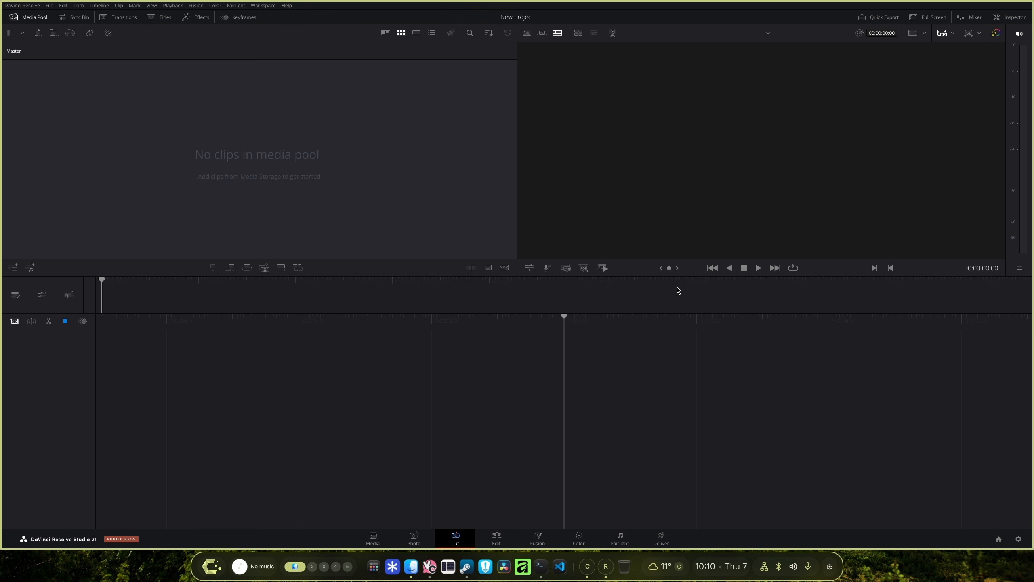
# On the Deliver page, set the render codec to H.265 and the encoder to NVIDIA.
pyautogui.click(497, 537)
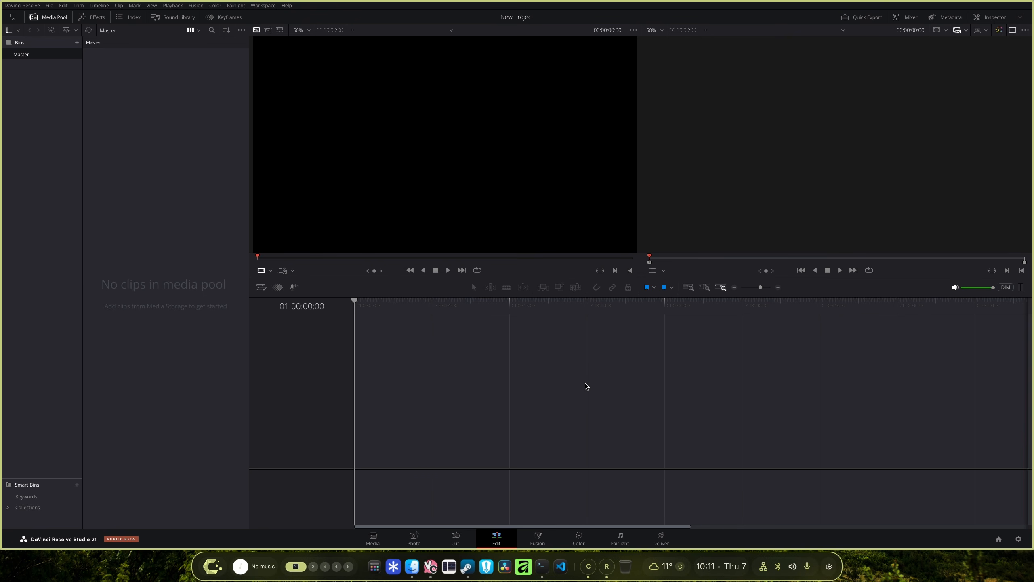
pyautogui.click(661, 537)
pyautogui.click(102, 156)
pyautogui.click(107, 202)
pyautogui.click(82, 169)
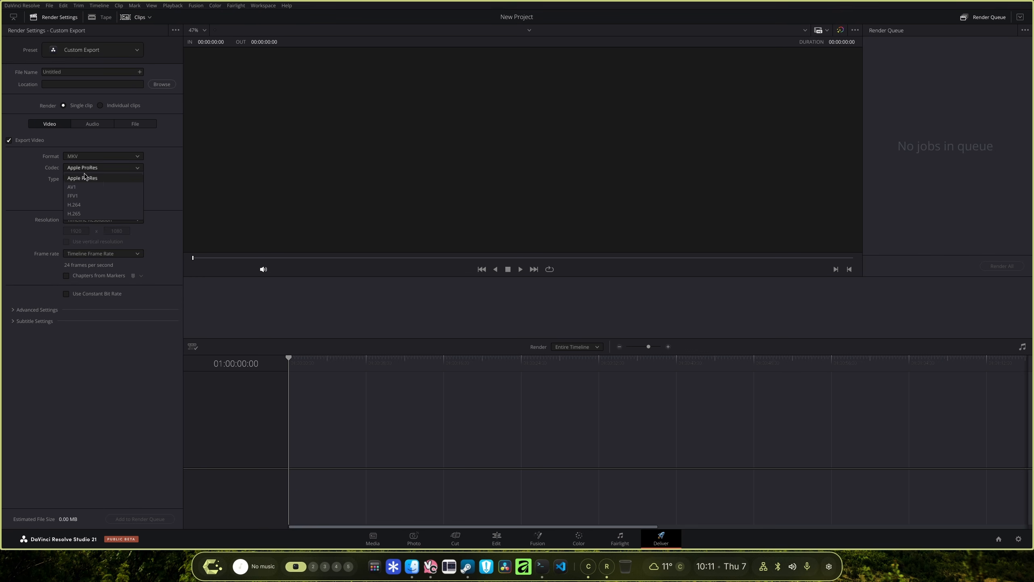
pyautogui.click(107, 212)
pyautogui.click(85, 180)
pyautogui.click(82, 199)
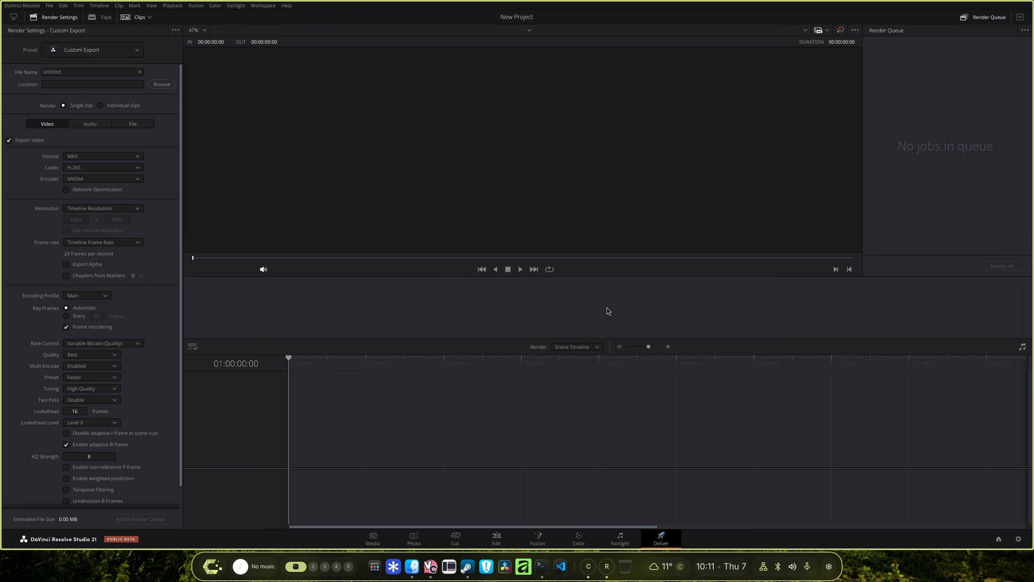
# Switch to OBS and inspect the Recording tab of its Output settings, then cancel the dialog.
pyautogui.press('super+q')
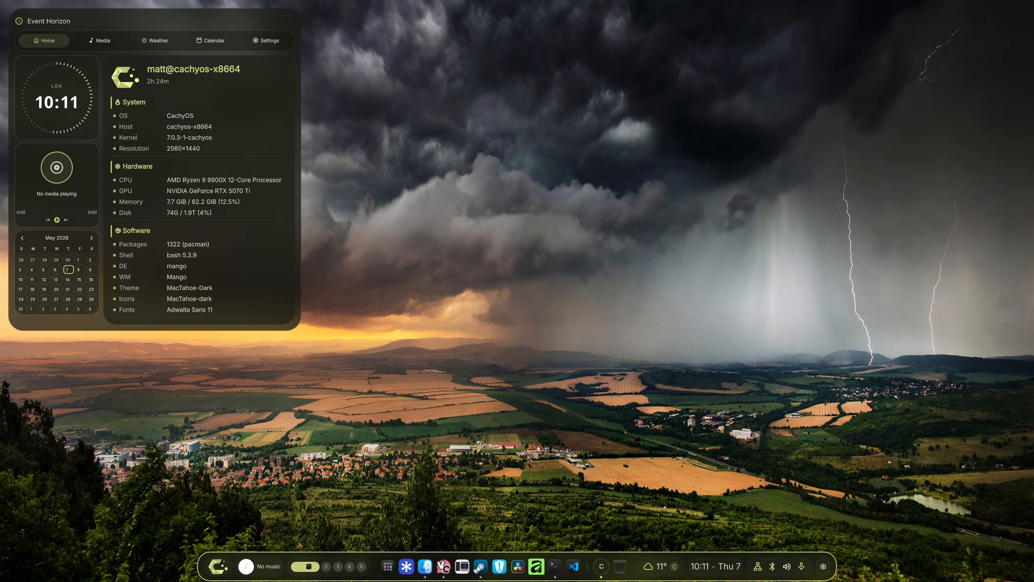
pyautogui.moveTo(0, 348); pyautogui.dragTo(544, 281)
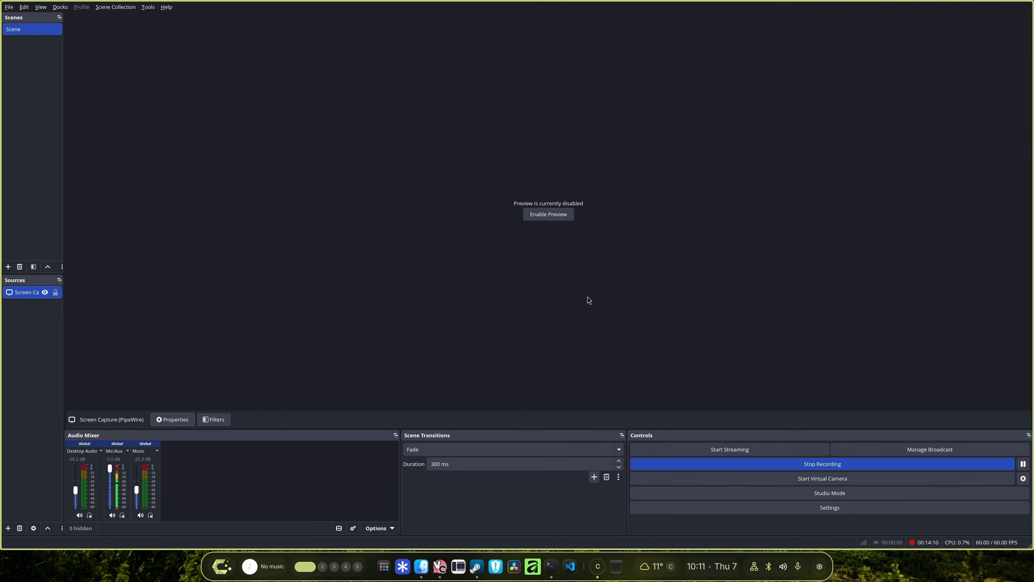
pyautogui.click(793, 507)
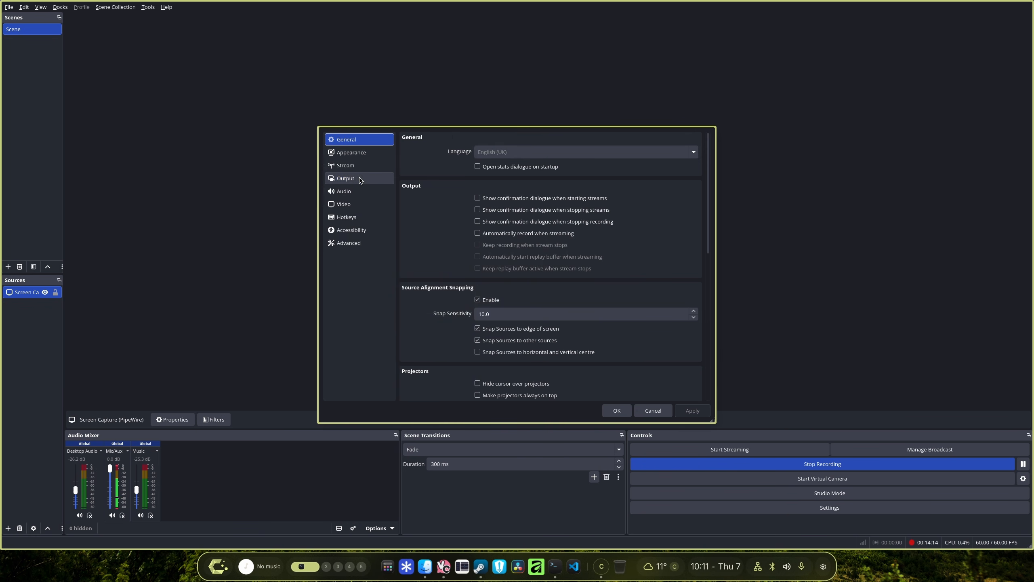
pyautogui.click(345, 178)
pyautogui.click(451, 157)
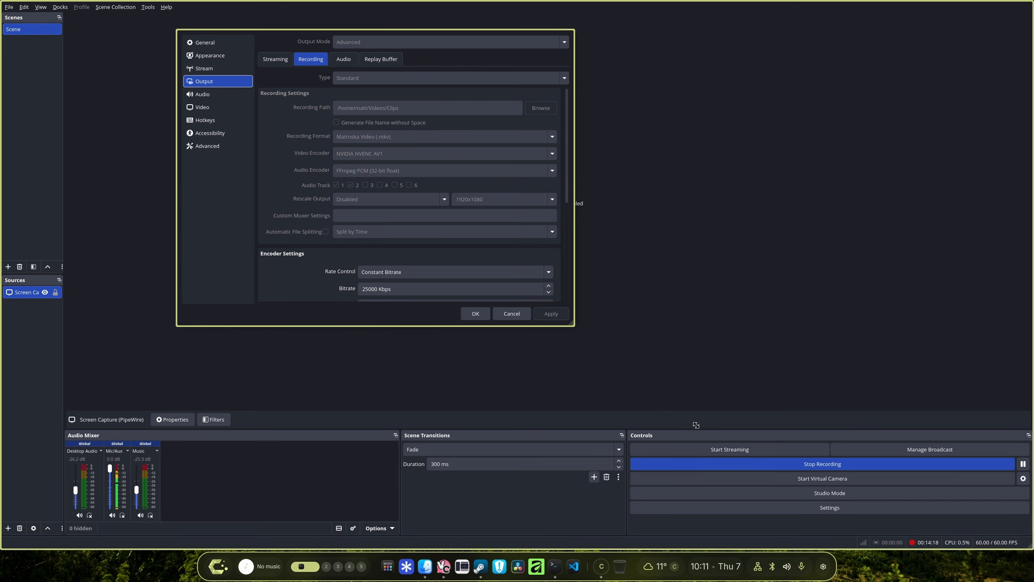
pyautogui.moveTo(433, 238); pyautogui.dragTo(540, 308)
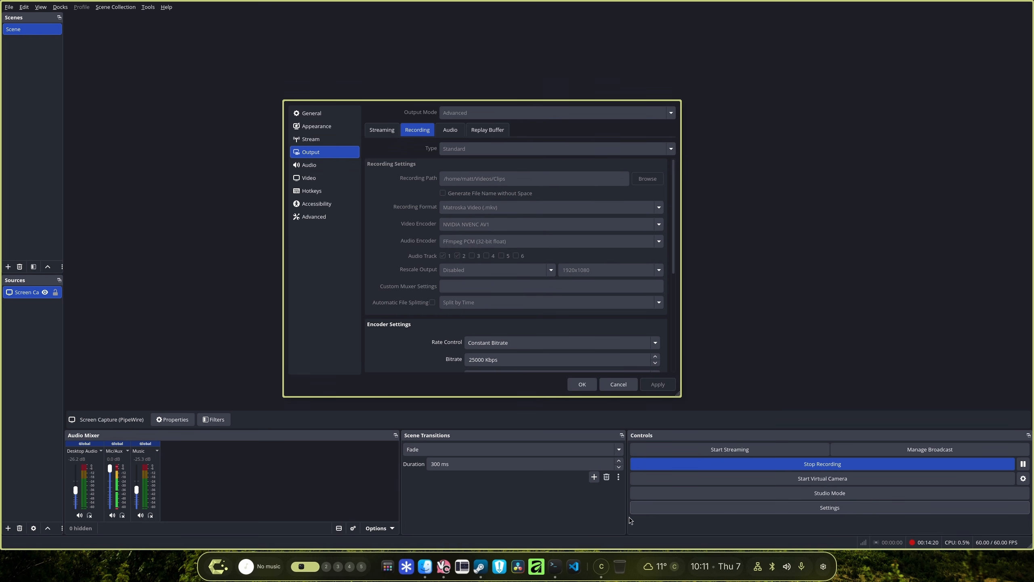
pyautogui.rightClick(602, 570)
pyautogui.click(613, 385)
pyautogui.moveTo(635, 304); pyautogui.dragTo(0, 280)
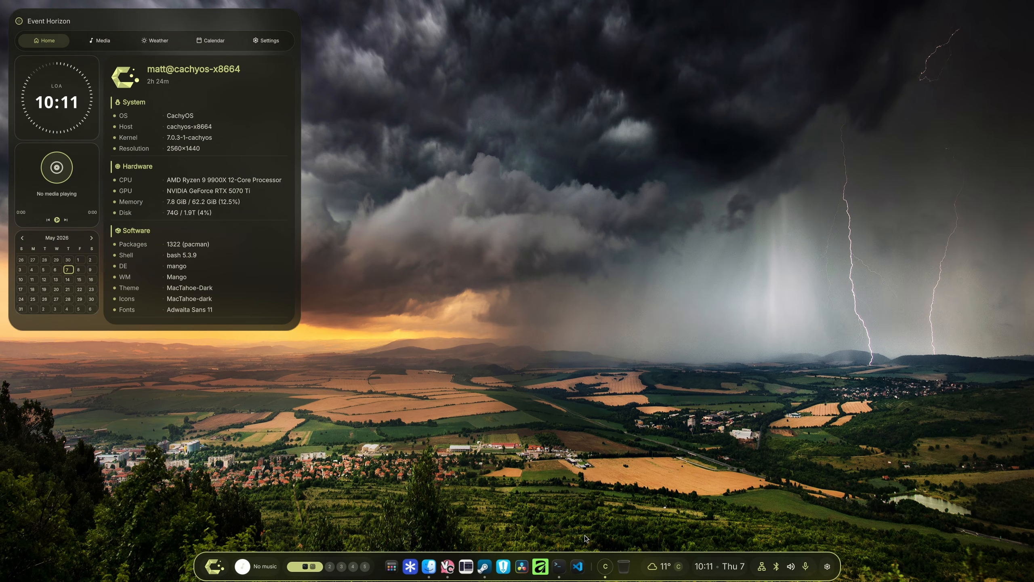
# Switch to the terminal and run flatpak install obs.
pyautogui.moveTo(1033, 285); pyautogui.dragTo(548, 301)
pyautogui.write('fl')
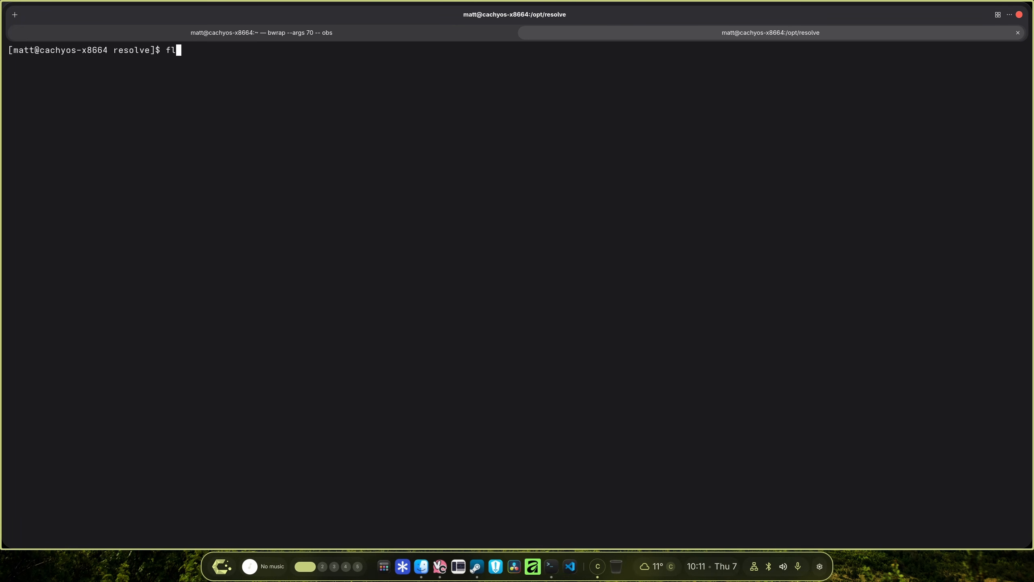
pyautogui.write('atpak install obs')
pyautogui.press('Return')
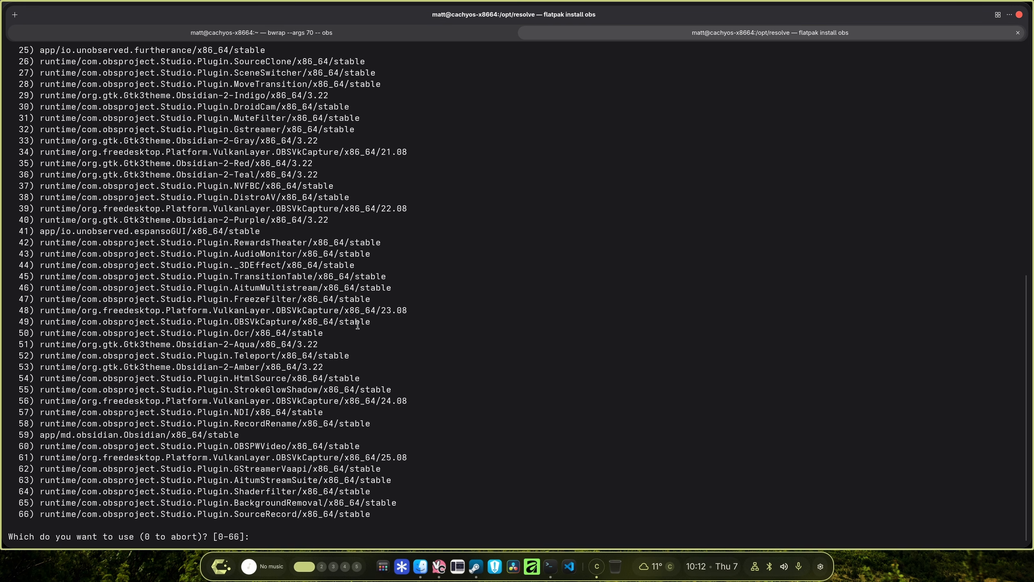
# Copy the com.obsproject.Studio application ID from the listed flatpak matches.
pyautogui.scroll(8, 383, 329)
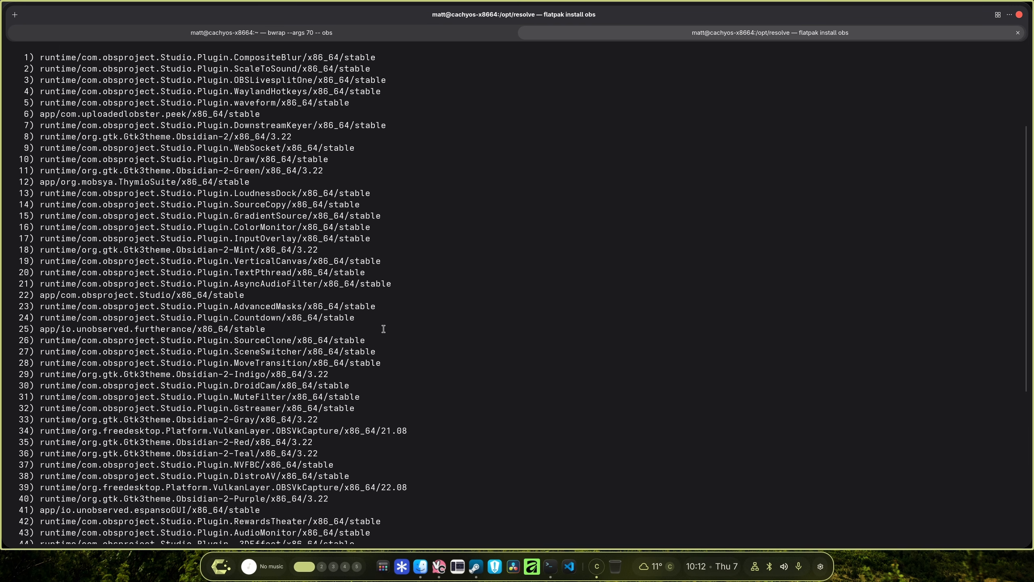
pyautogui.moveTo(249, 294); pyautogui.dragTo(15, 298)
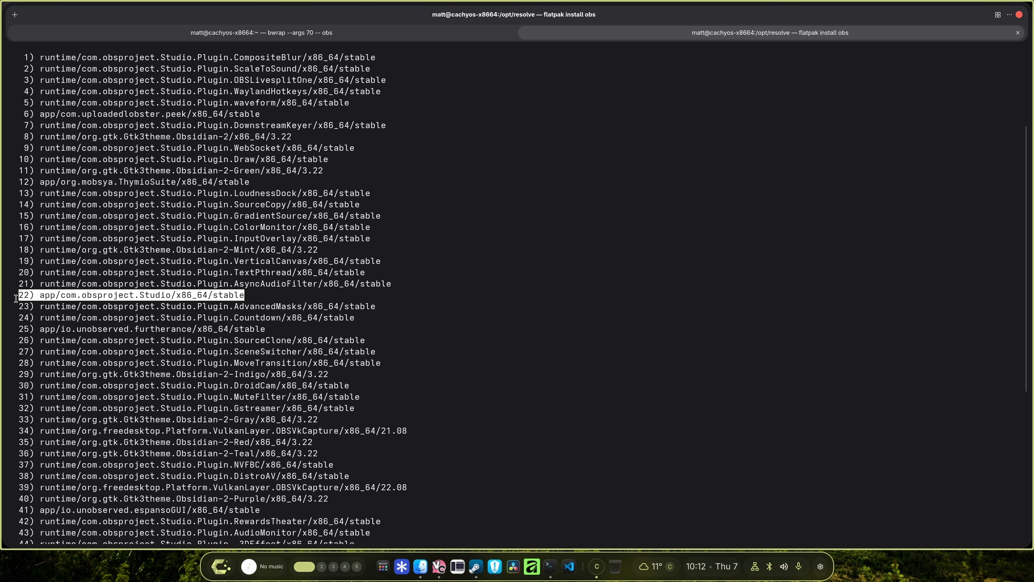
pyautogui.click(65, 295)
pyautogui.moveTo(61, 295); pyautogui.dragTo(170, 295)
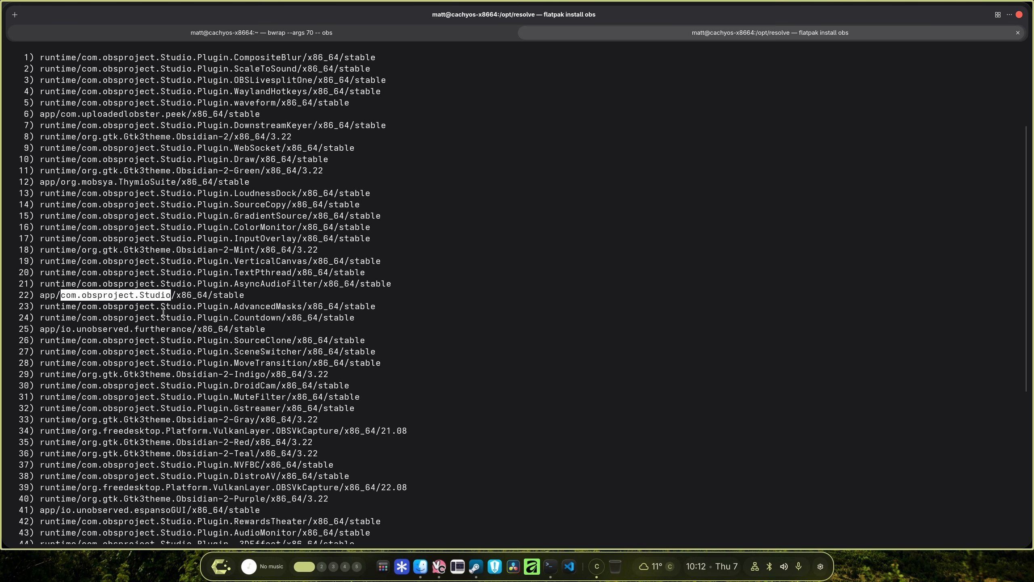
pyautogui.rightClick(141, 299)
pyautogui.click(163, 307)
pyautogui.scroll(-8, 407, 351)
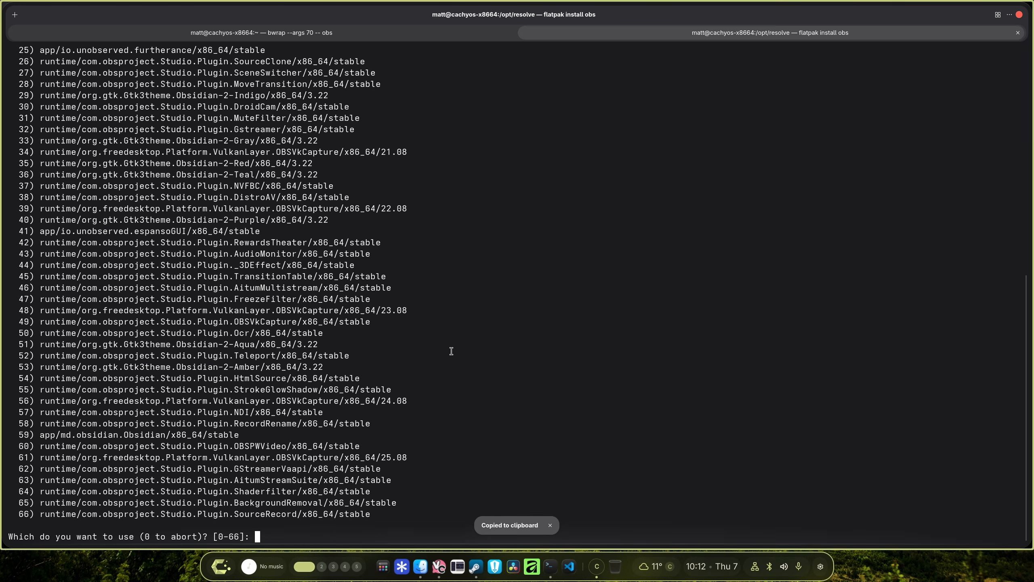
# Abort the install prompt and launch the flatpak OBS with flatpak run com.obsproject.Studio, launching it anyway alongside the running instance.
pyautogui.hotkey('ctrl', 'z')
pyautogui.press('Up')
pyautogui.press('BackSpace')
pyautogui.press('BackSpace')
pyautogui.press('BackSpace')
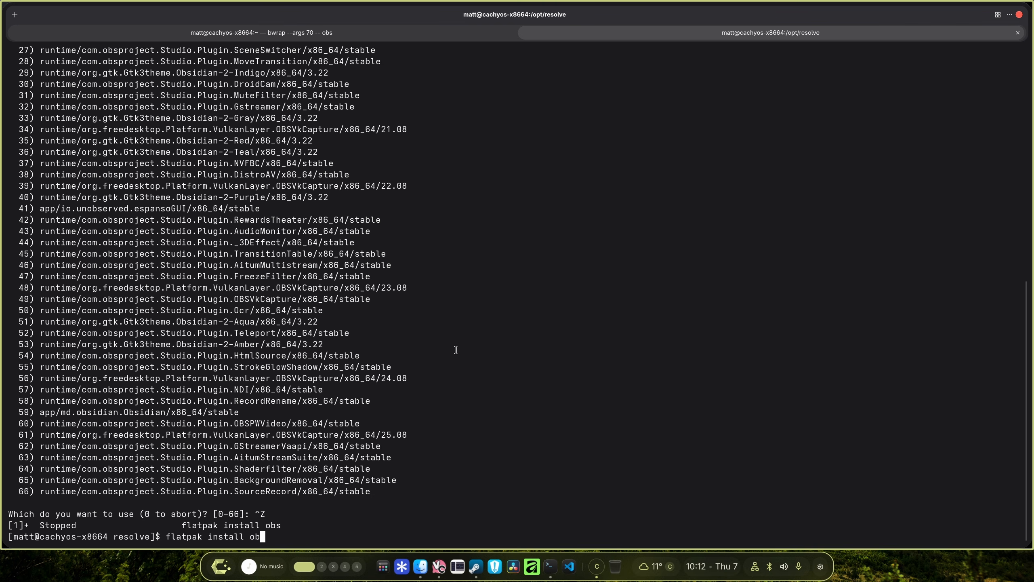
pyautogui.hotkey('ctrl', 'shift', 'v')
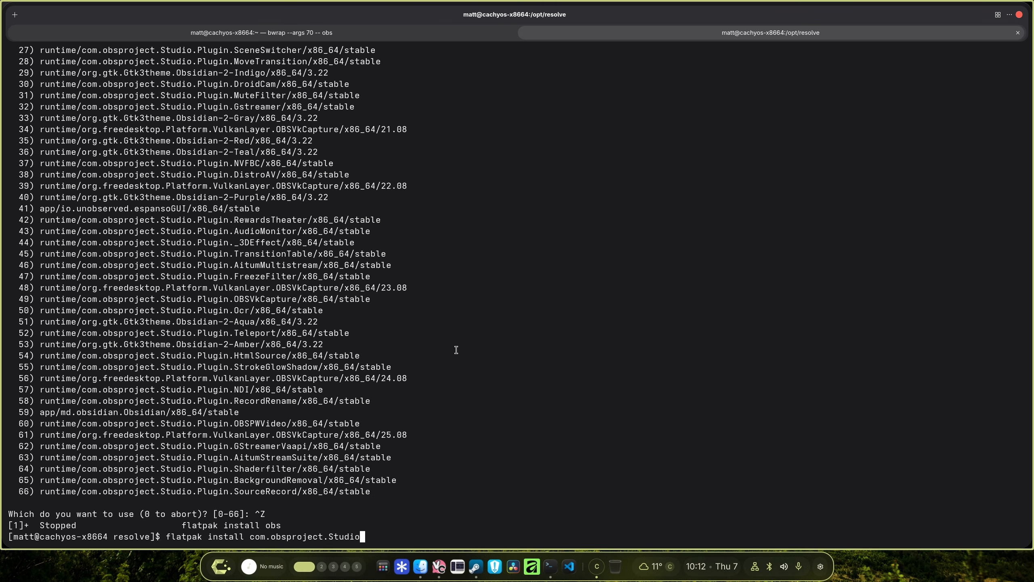
pyautogui.press('Left')
pyautogui.press('Left')
pyautogui.press('Left')
pyautogui.press('Left')
pyautogui.press('Left')
pyautogui.press('Left')
pyautogui.press('Left')
pyautogui.press('Left')
pyautogui.press('Left')
pyautogui.press('Left')
pyautogui.press('Left')
pyautogui.press('Left')
pyautogui.press('Left')
pyautogui.press('Left')
pyautogui.press('Left')
pyautogui.press('Left')
pyautogui.press('Left')
pyautogui.press('Left')
pyautogui.press('Left')
pyautogui.press('Left')
pyautogui.press('BackSpace')
pyautogui.press('BackSpace')
pyautogui.press('BackSpace')
pyautogui.press('BackSpace')
pyautogui.press('BackSpace')
pyautogui.press('BackSpace')
pyautogui.press('Delete')
pyautogui.write('run')
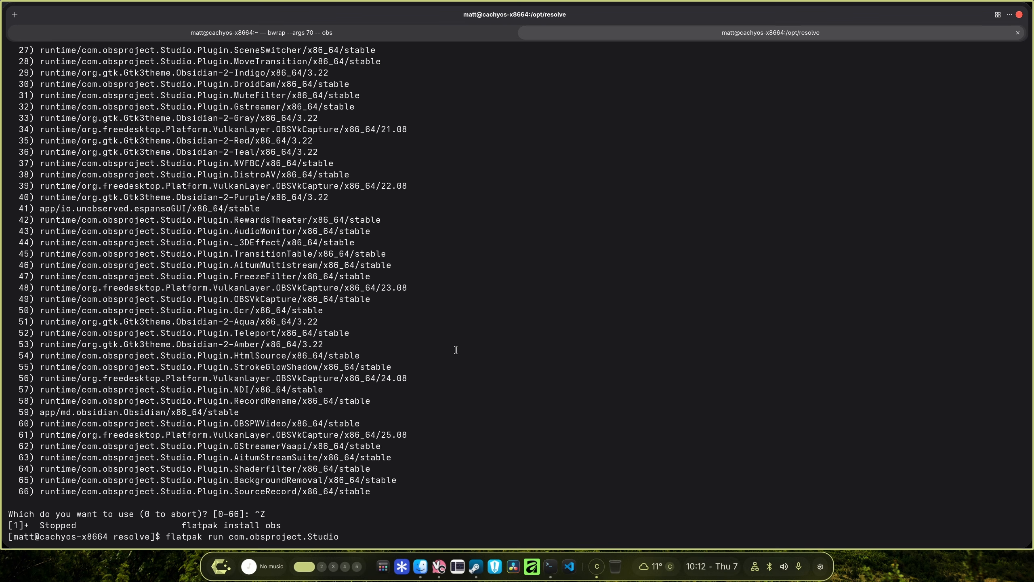
pyautogui.press('Return')
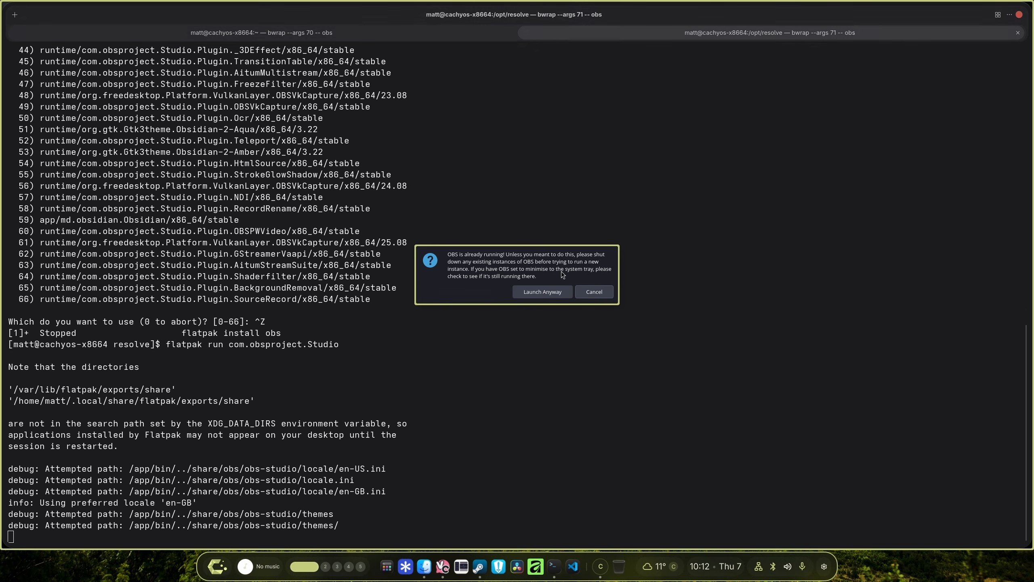
pyautogui.click(555, 290)
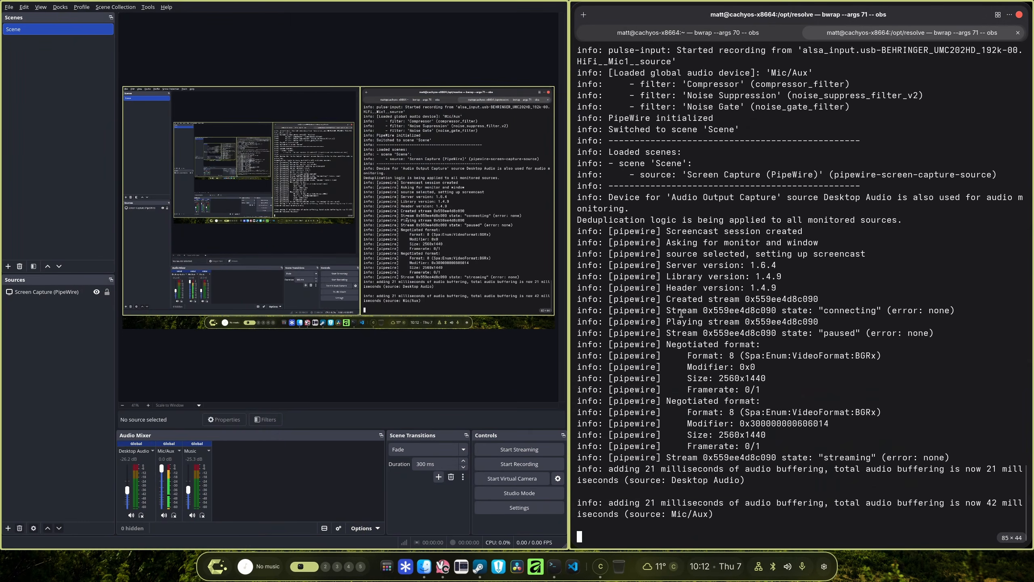
# Open the flatpak OBS settings and review the Recording output options, encoders and encoder settings.
pyautogui.press('super+shift+2')
pyautogui.rightClick(572, 161)
pyautogui.click(610, 180)
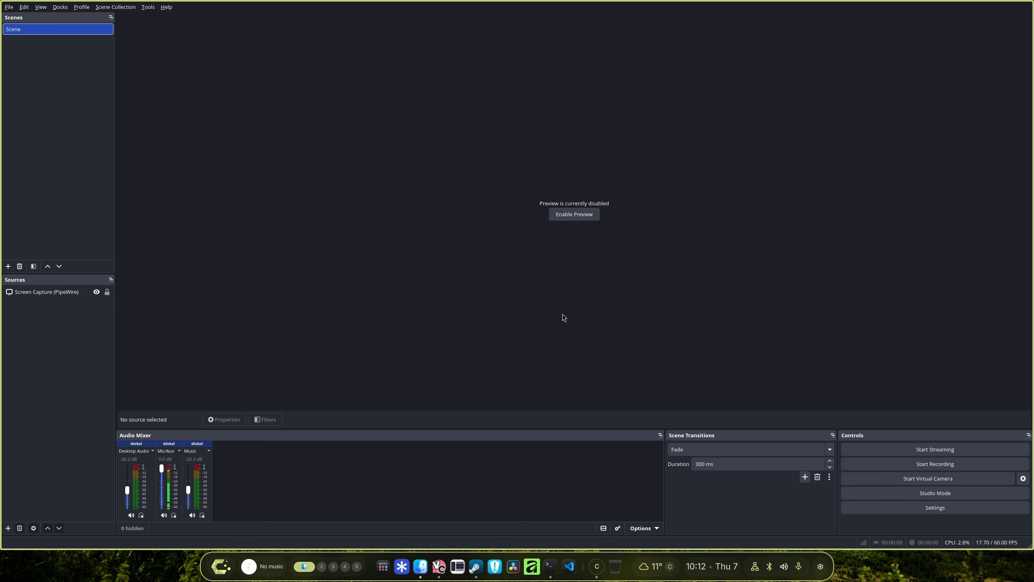
pyautogui.click(909, 507)
pyautogui.click(345, 179)
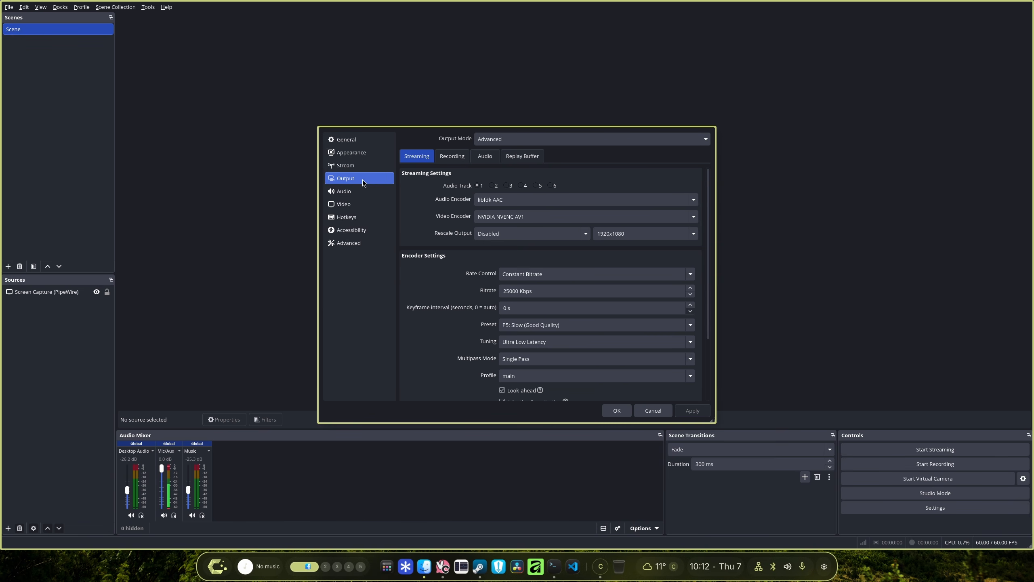
pyautogui.click(494, 141)
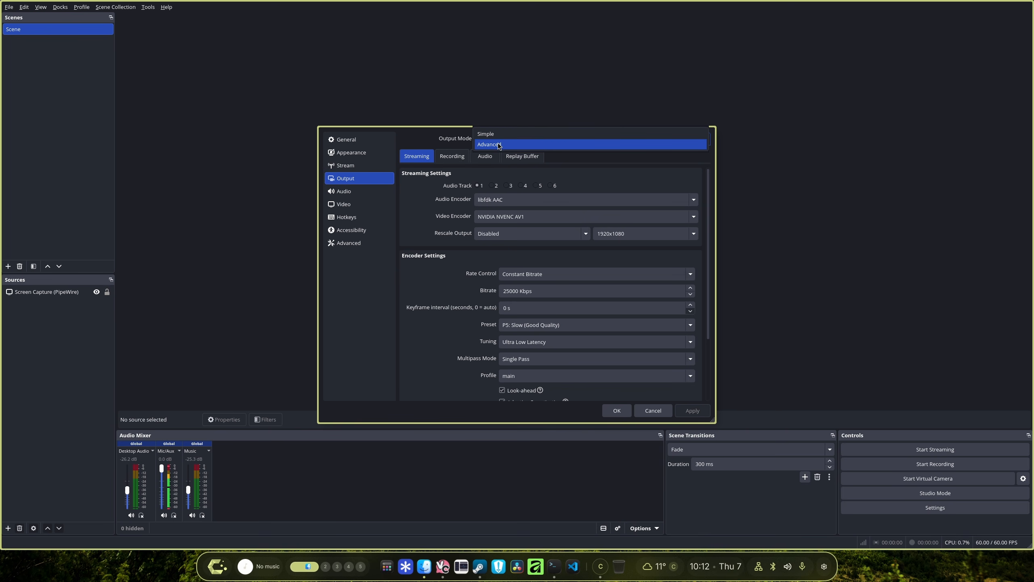
pyautogui.click(500, 145)
pyautogui.click(452, 155)
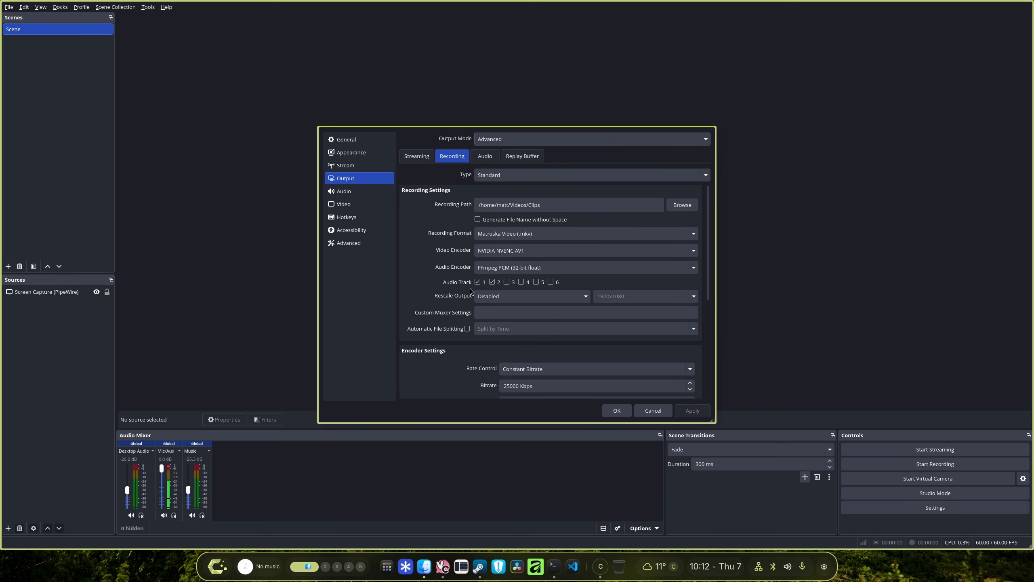
pyautogui.click(517, 269)
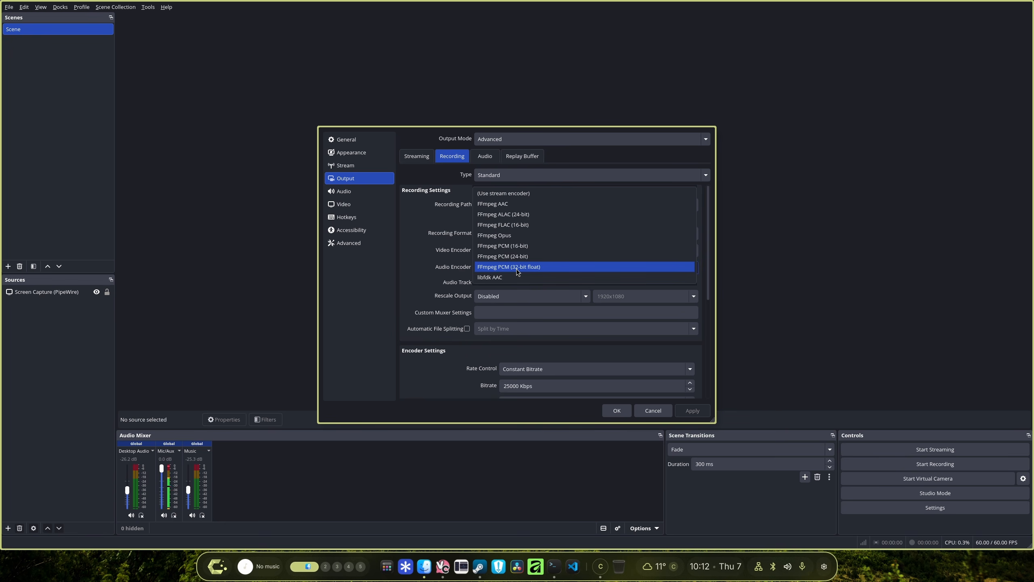
pyautogui.click(517, 269)
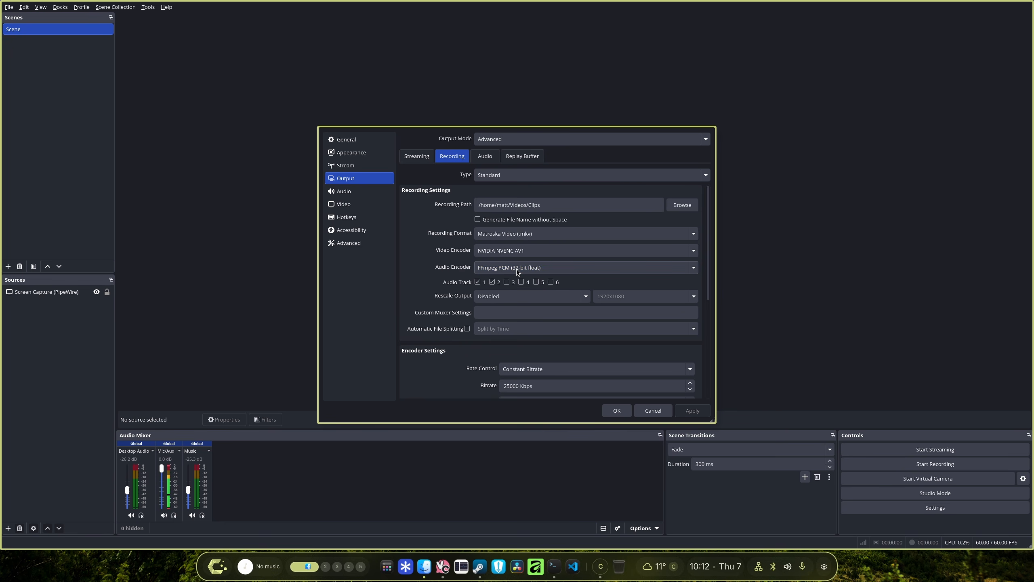
pyautogui.click(488, 313)
pyautogui.click(495, 255)
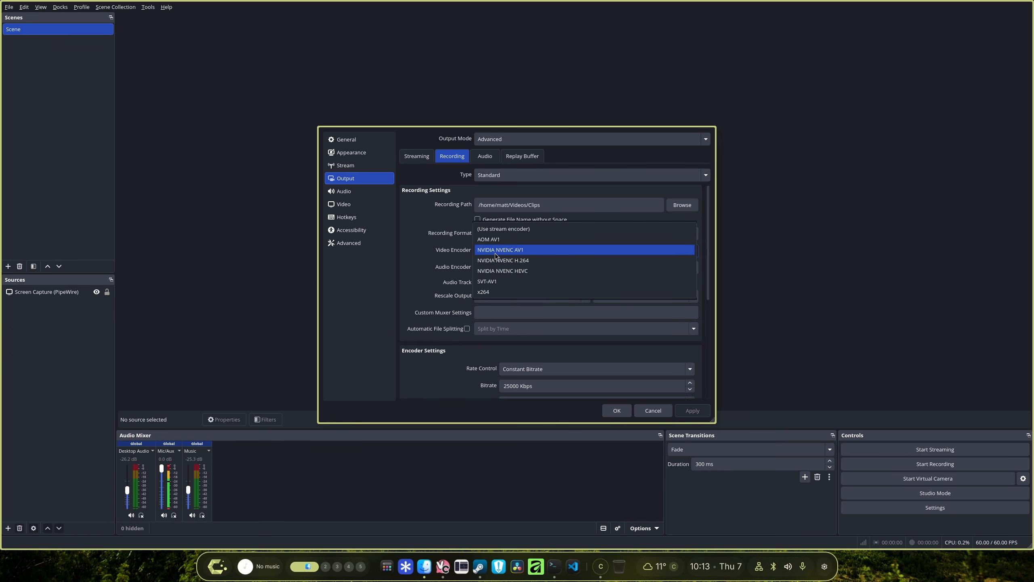
pyautogui.click(495, 253)
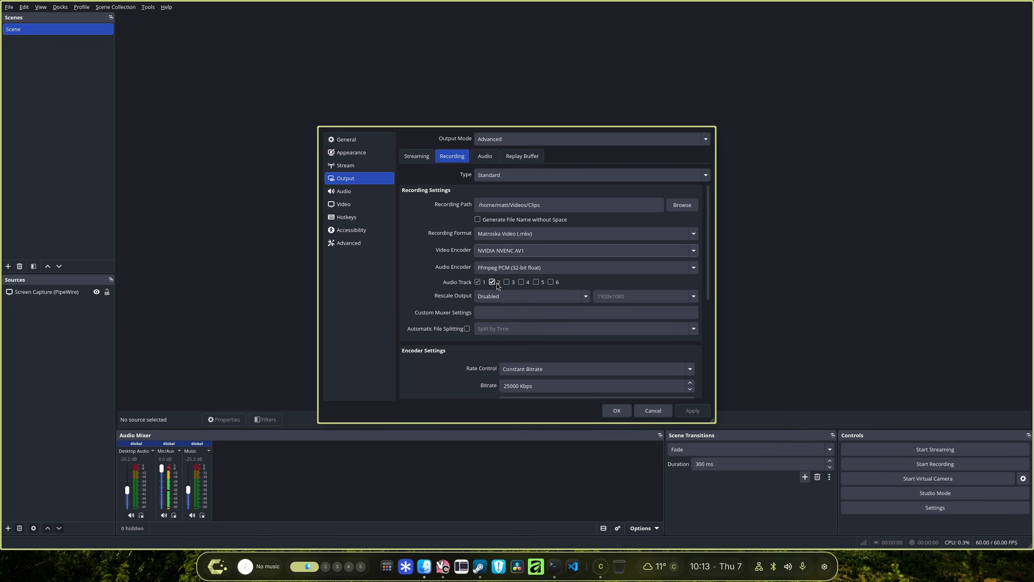
pyautogui.scroll(-5, 464, 338)
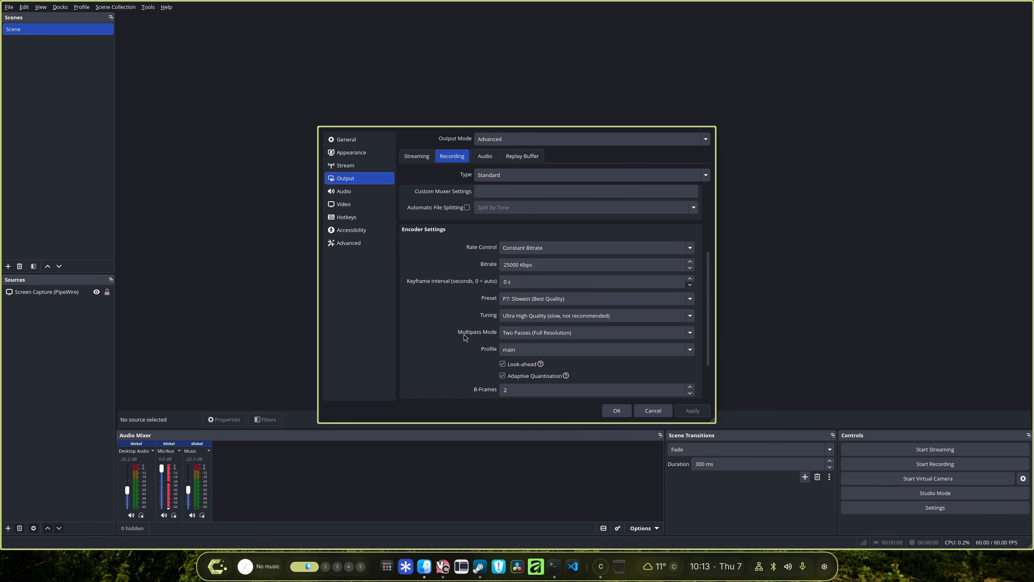
pyautogui.scroll(-2, 466, 336)
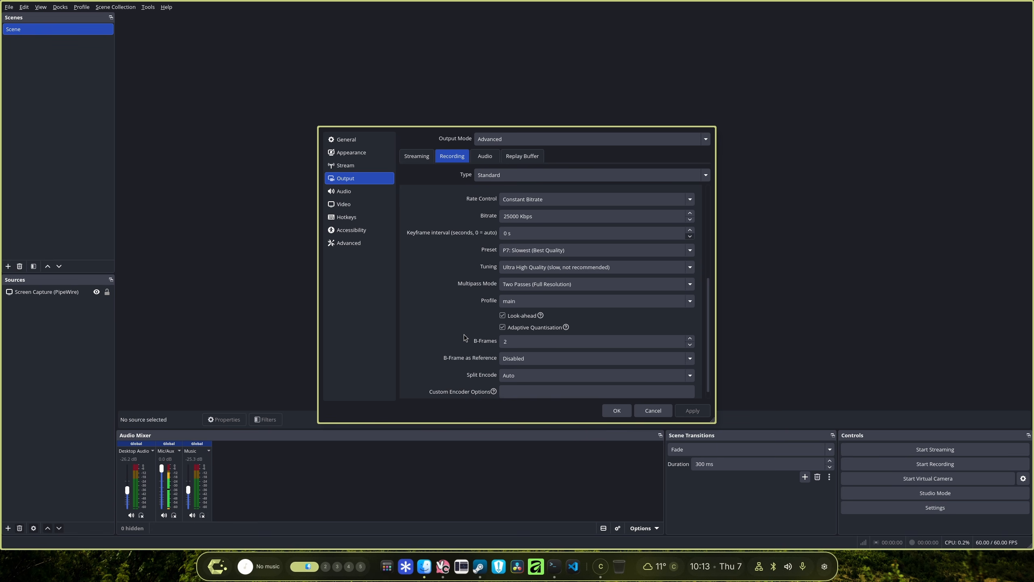
pyautogui.scroll(2, 456, 338)
pyautogui.scroll(5, 457, 338)
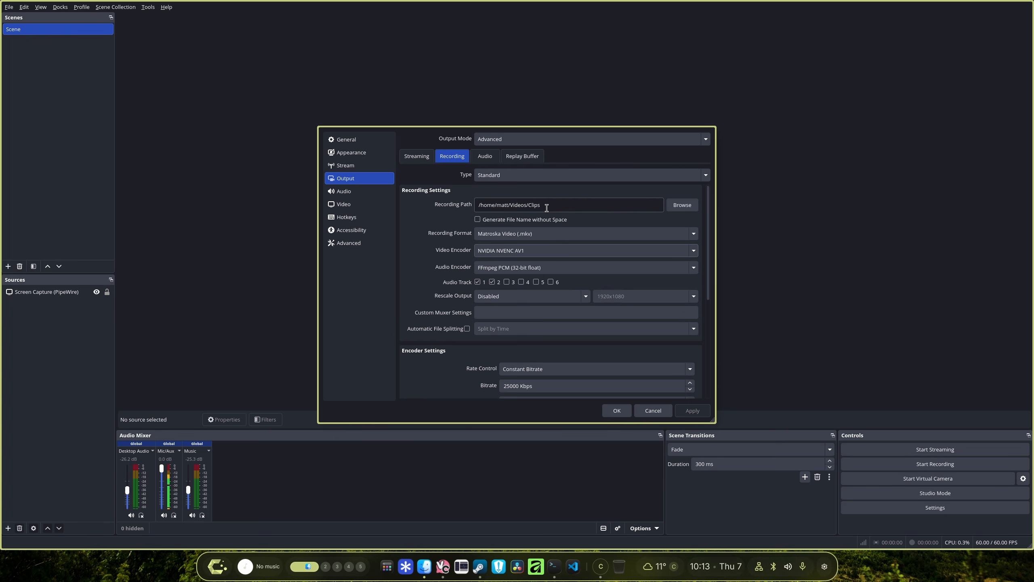
# Inspect the Streaming output, Stream, Appearance and Video settings sections, then close the settings.
pyautogui.click(422, 160)
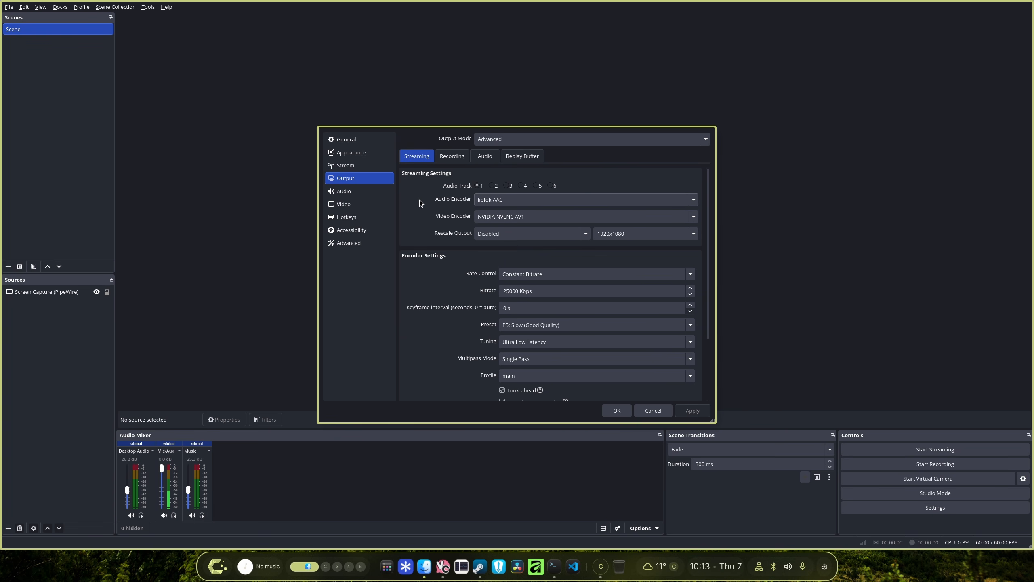
pyautogui.click(369, 166)
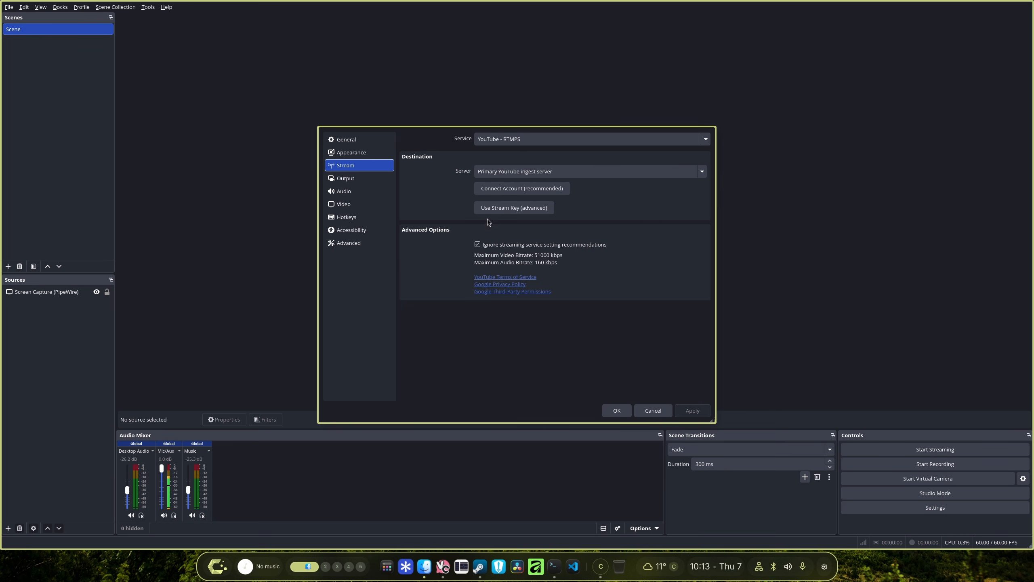
pyautogui.click(359, 180)
pyautogui.click(352, 165)
pyautogui.click(356, 152)
pyautogui.click(368, 182)
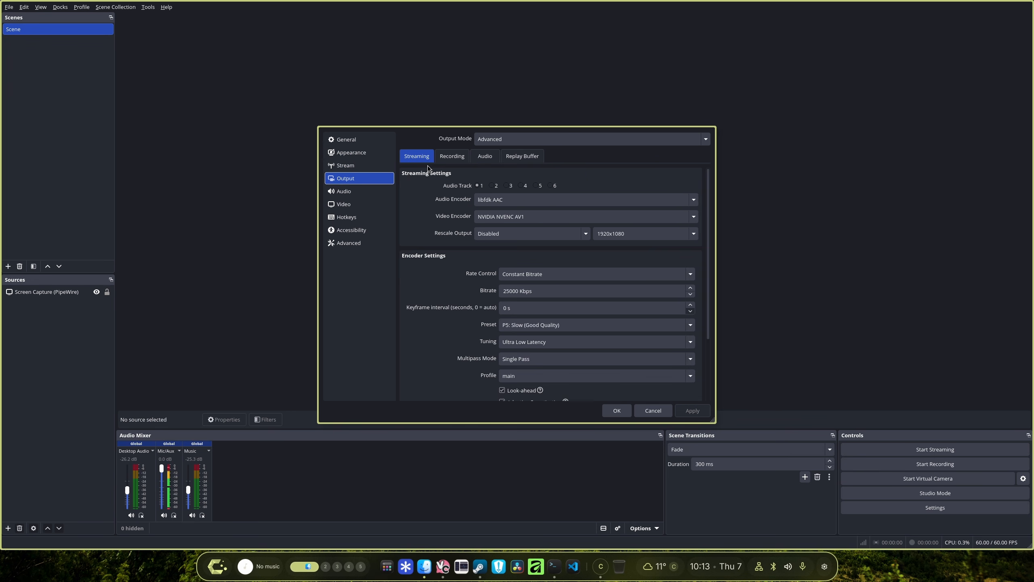
pyautogui.click(501, 223)
pyautogui.click(512, 227)
pyautogui.scroll(-3, 464, 289)
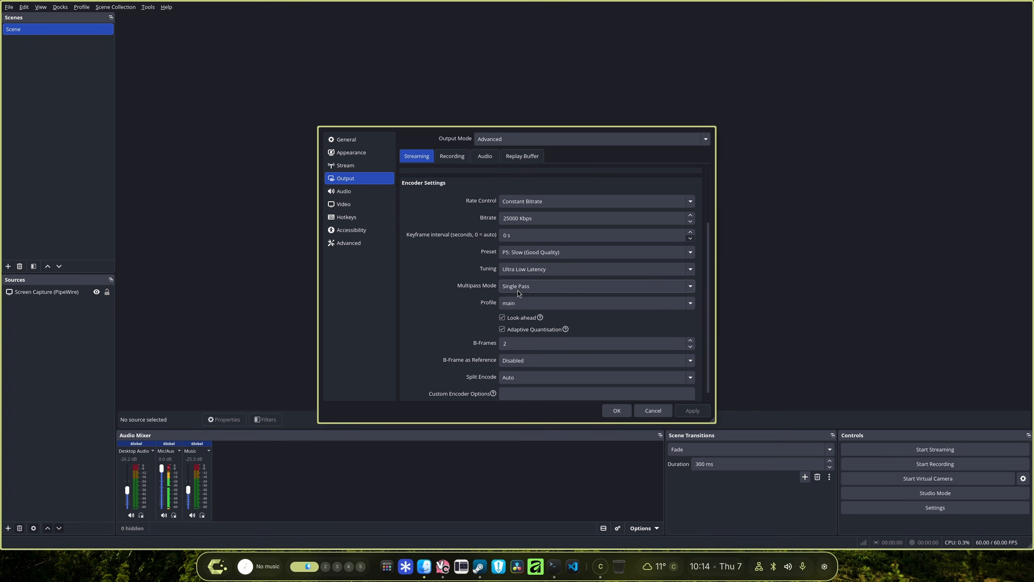
pyautogui.scroll(-1, 436, 327)
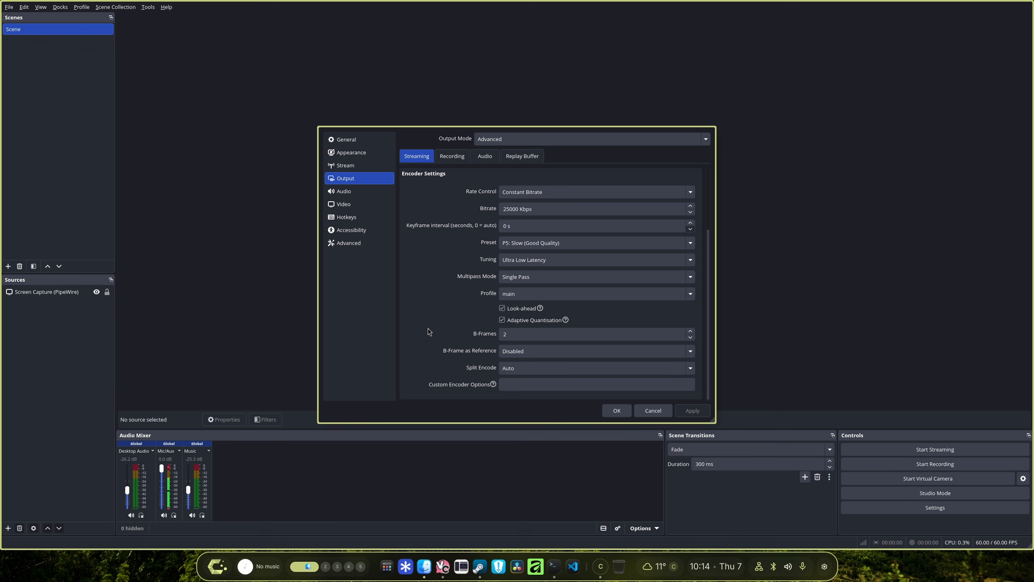
pyautogui.click(346, 204)
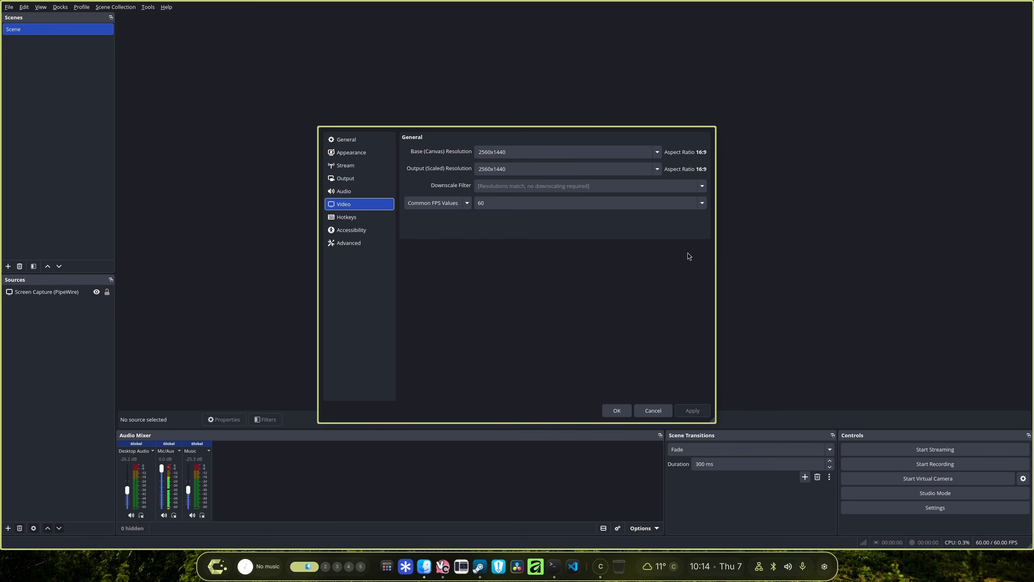
pyautogui.click(623, 412)
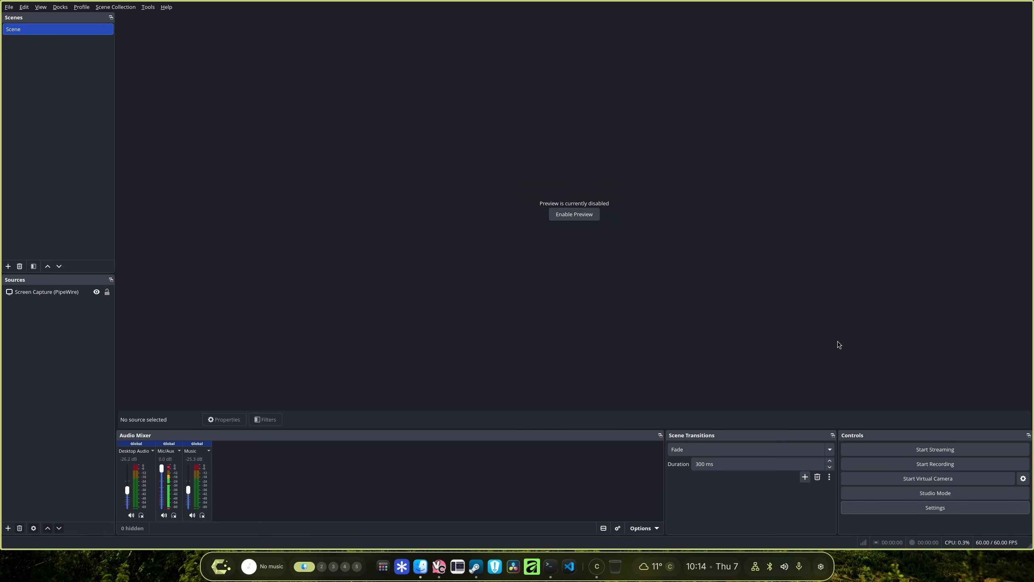
# Reassign the Mic/Auxiliary Audio input devices in the Audio settings, then apply and confirm.
pyautogui.click(900, 508)
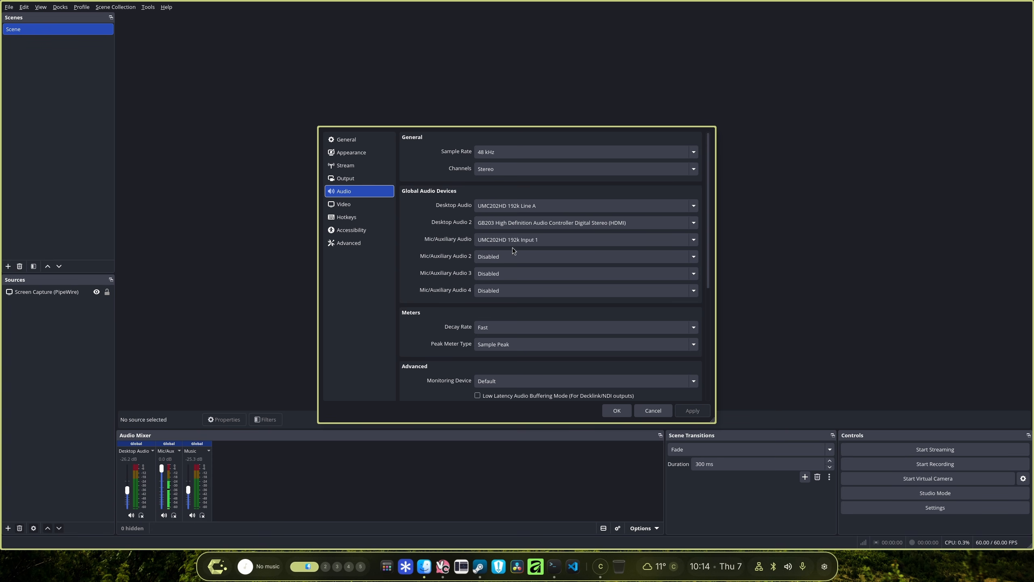
pyautogui.click(521, 256)
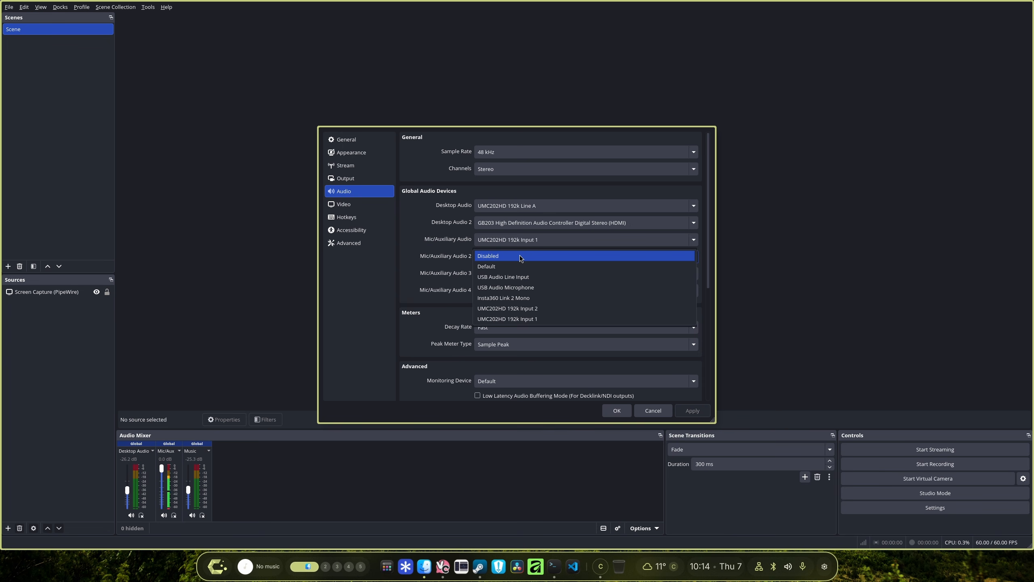
pyautogui.click(404, 357)
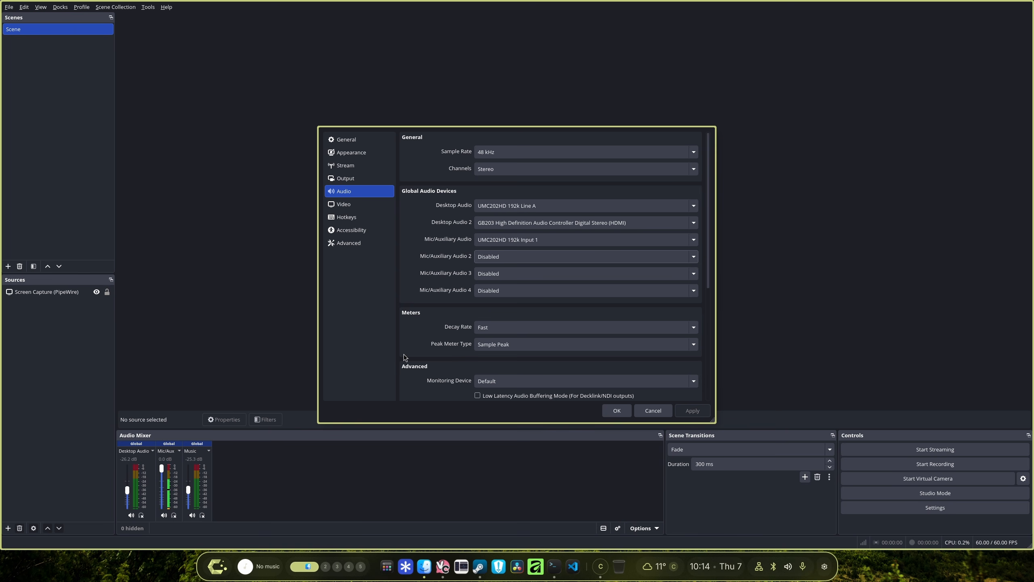
pyautogui.click(529, 240)
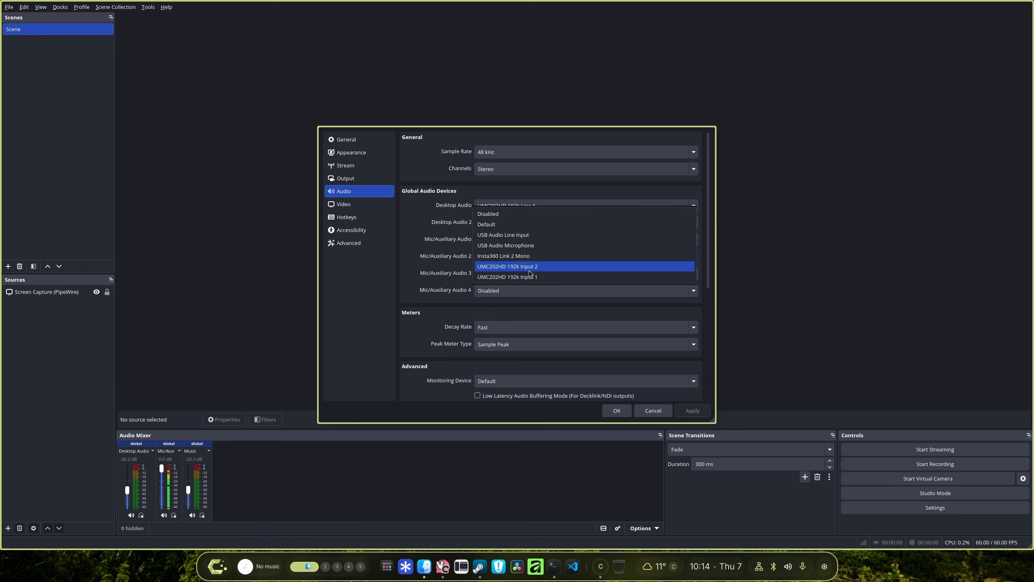
pyautogui.click(529, 271)
pyautogui.click(497, 263)
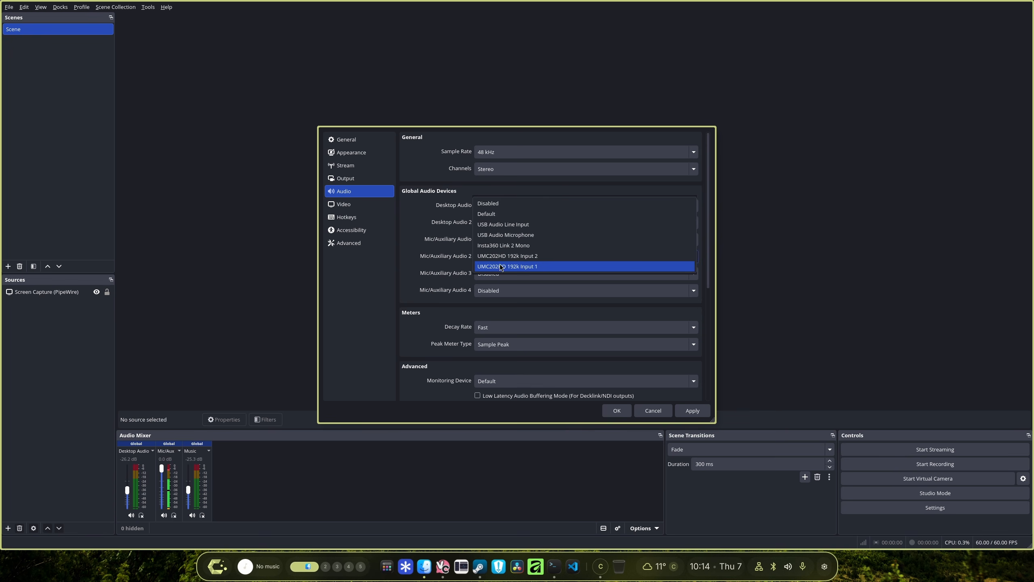
pyautogui.click(493, 207)
pyautogui.click(684, 411)
pyautogui.click(617, 410)
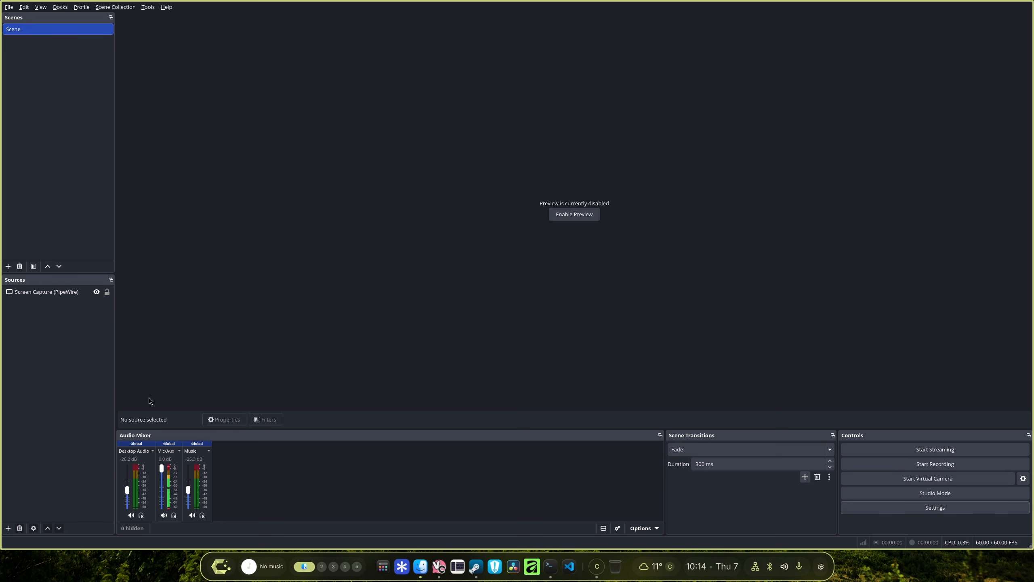
# Add a Screen Capture (PipeWire) source to the scene, then open the desktop system info panel.
pyautogui.rightClick(70, 353)
pyautogui.moveTo(108, 358)
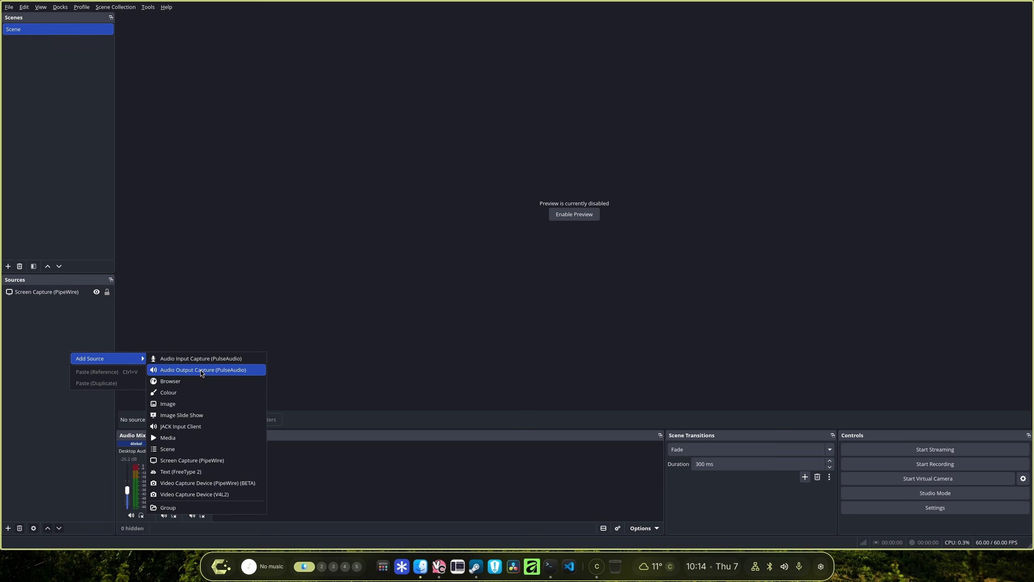
pyautogui.click(208, 461)
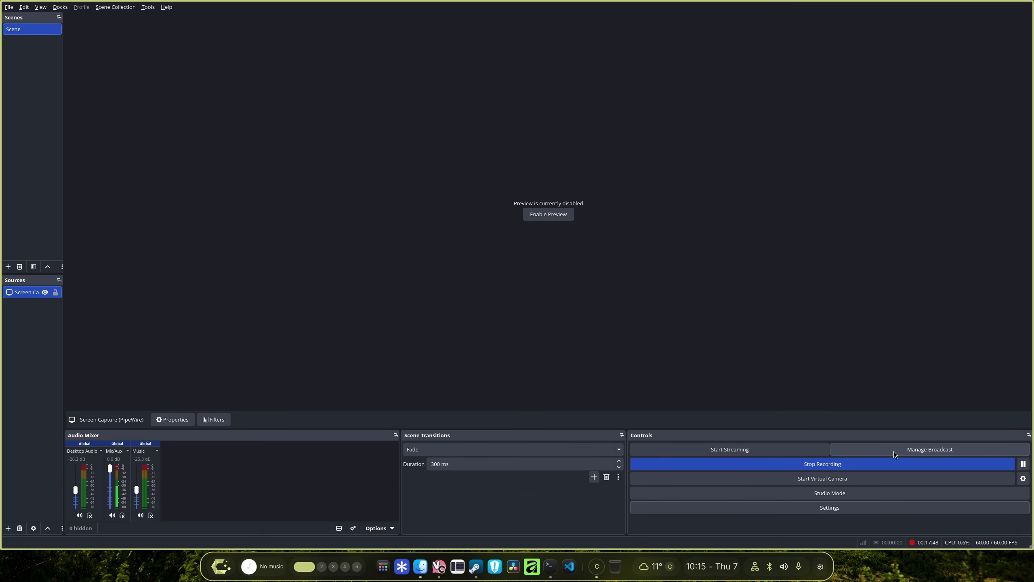
pyautogui.press('super+i')
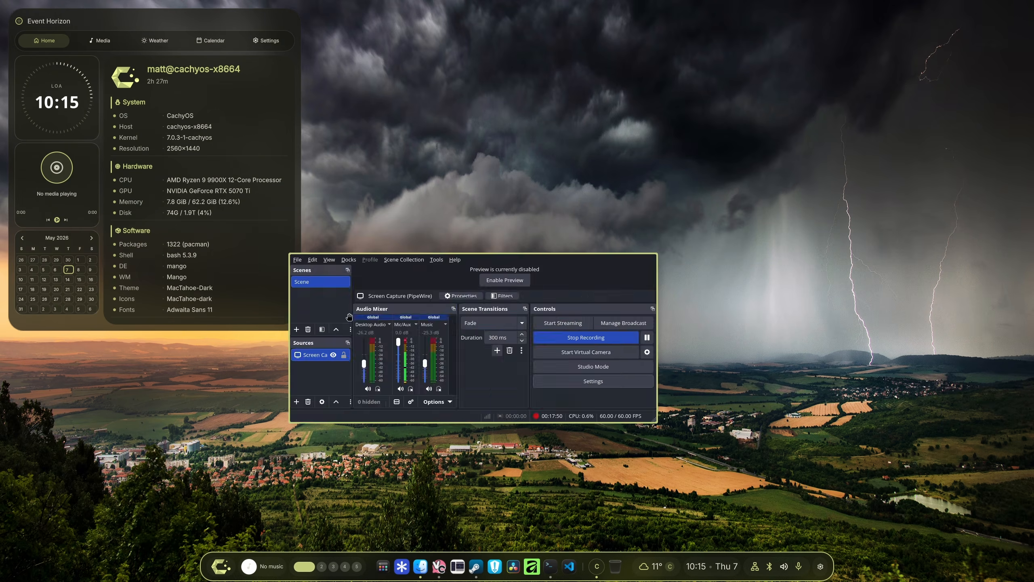